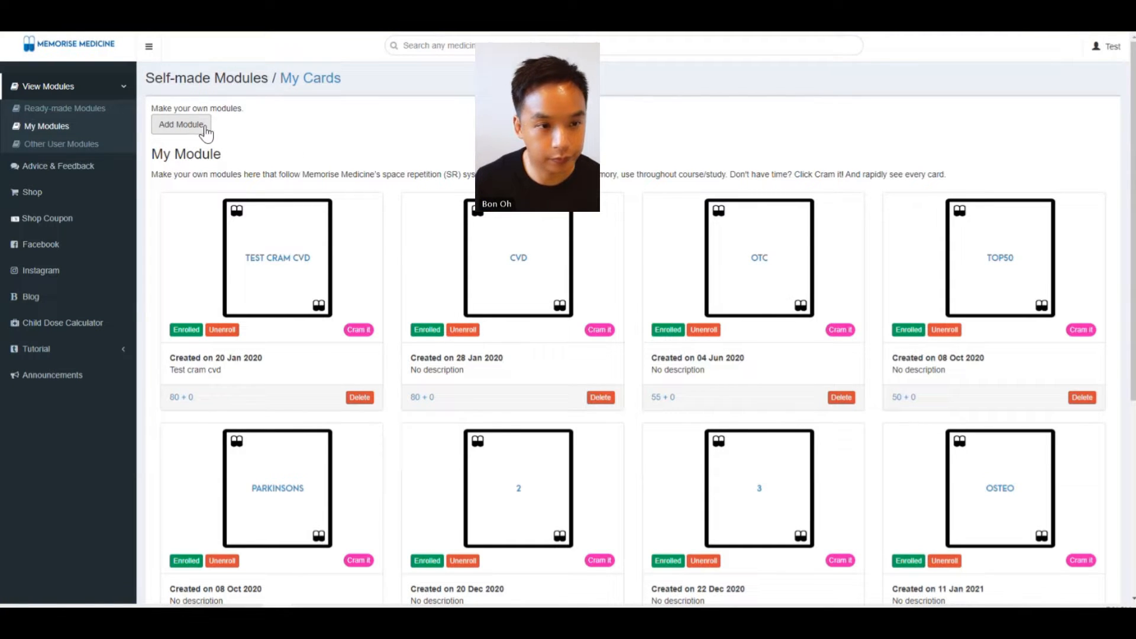
Start a new self-made module and name it "Ace inhibitors"
{"action": "left_click", "coordinate": [177, 126]}
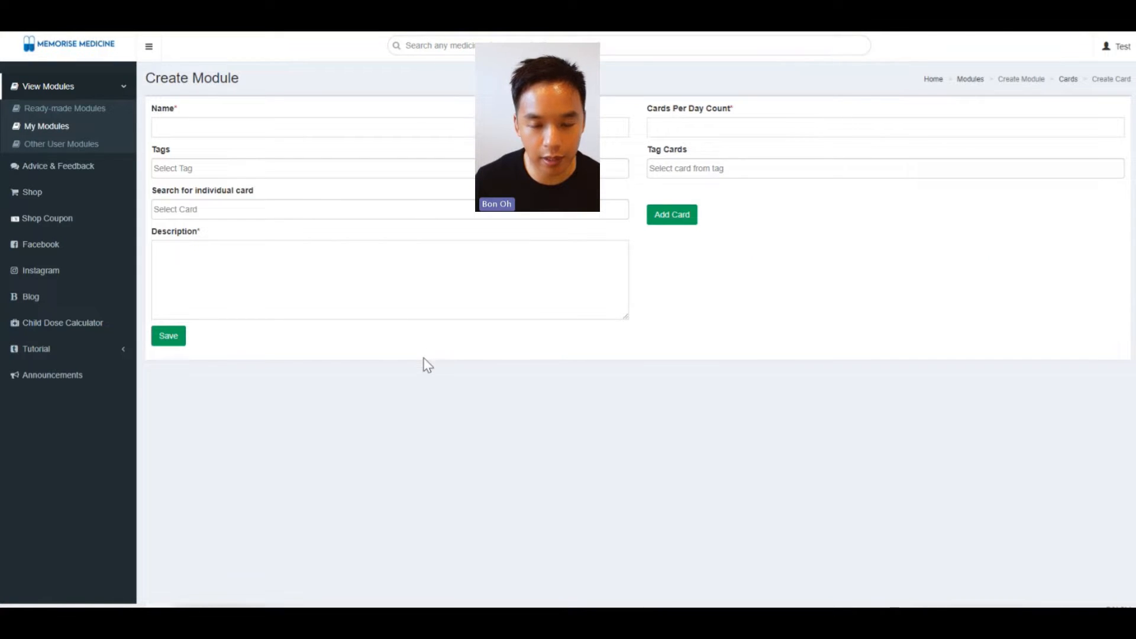
{"action": "left_click", "coordinate": [464, 248]}
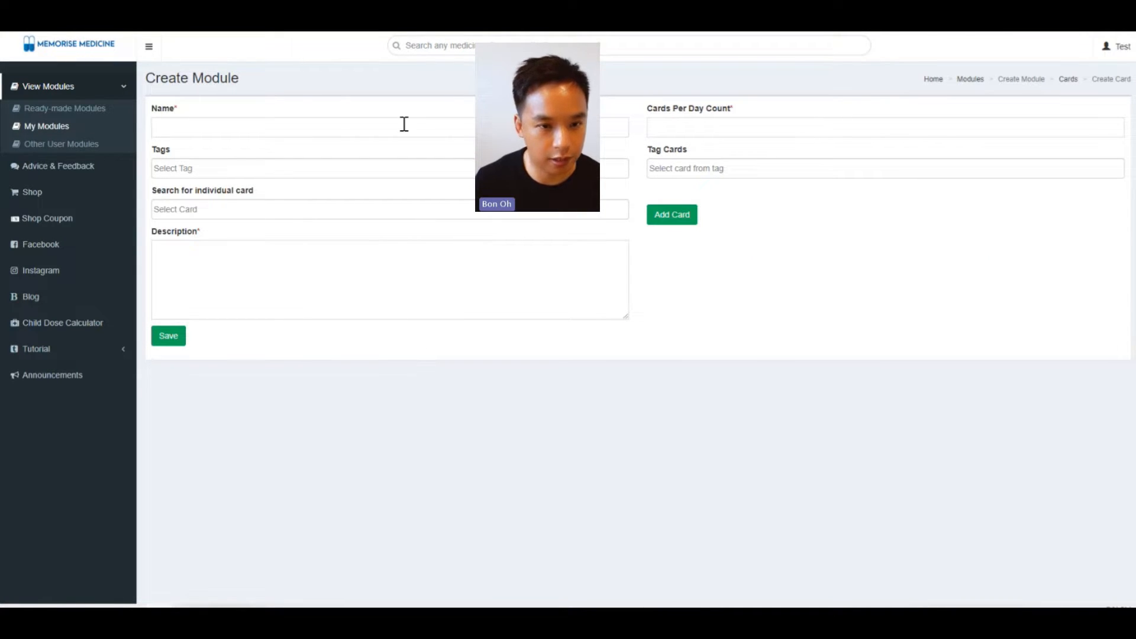
{"action": "left_click", "coordinate": [361, 130]}
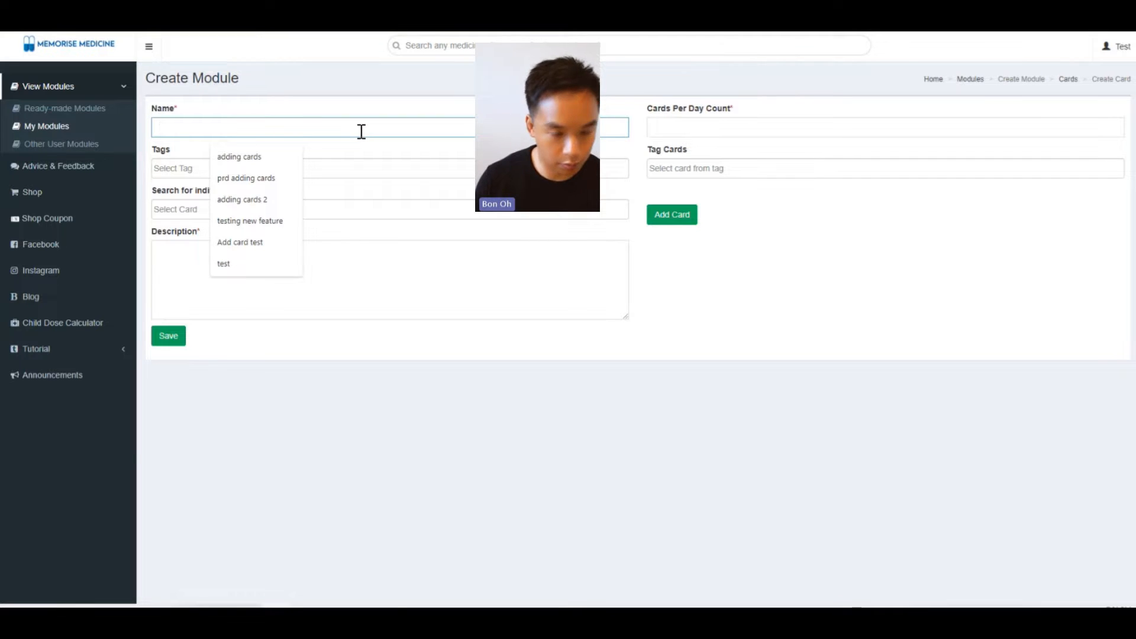
{"action": "type", "text": "Ace inhibitors"}
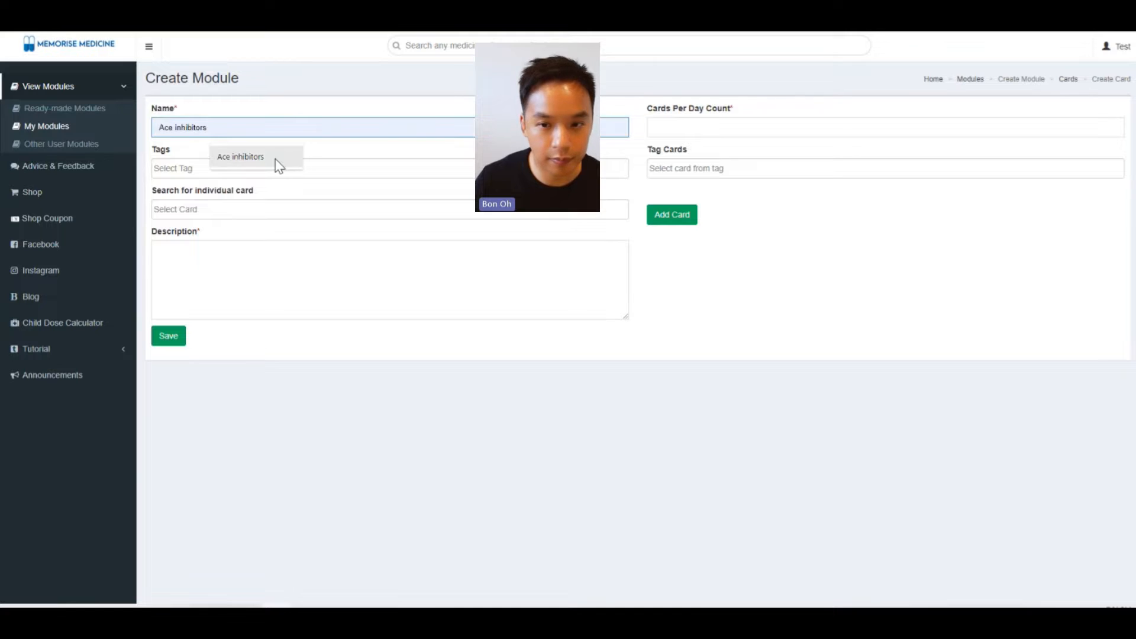
{"action": "left_click", "coordinate": [279, 163]}
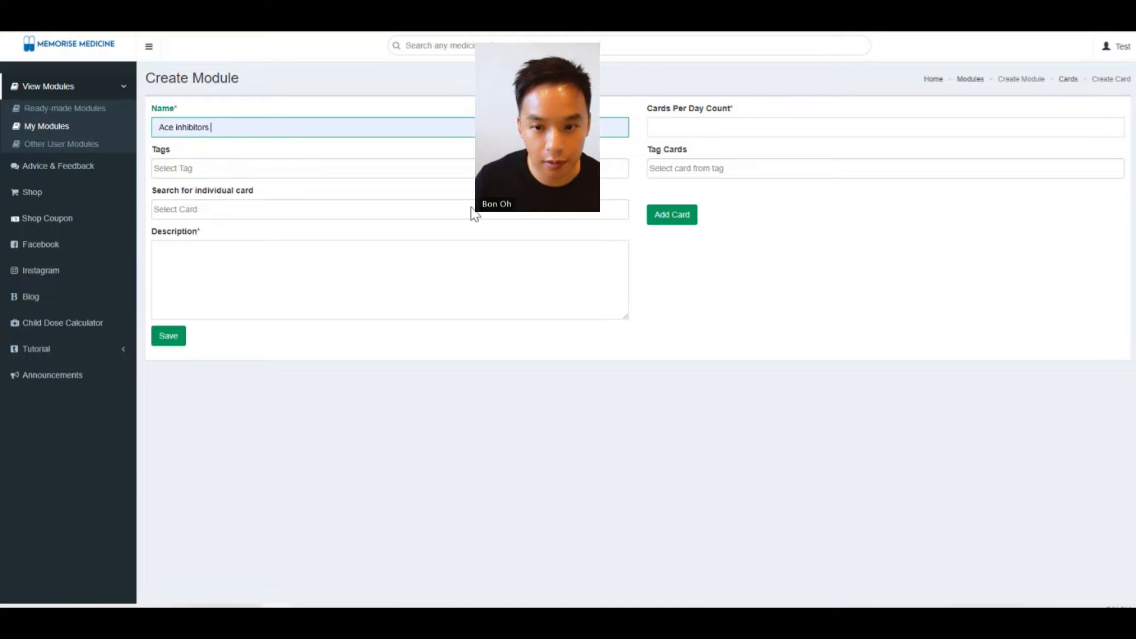
Start a new card of the Medicine type for the module and enter "Ramipril" as its medicine name
{"action": "left_click", "coordinate": [682, 222]}
{"action": "left_click", "coordinate": [363, 118]}
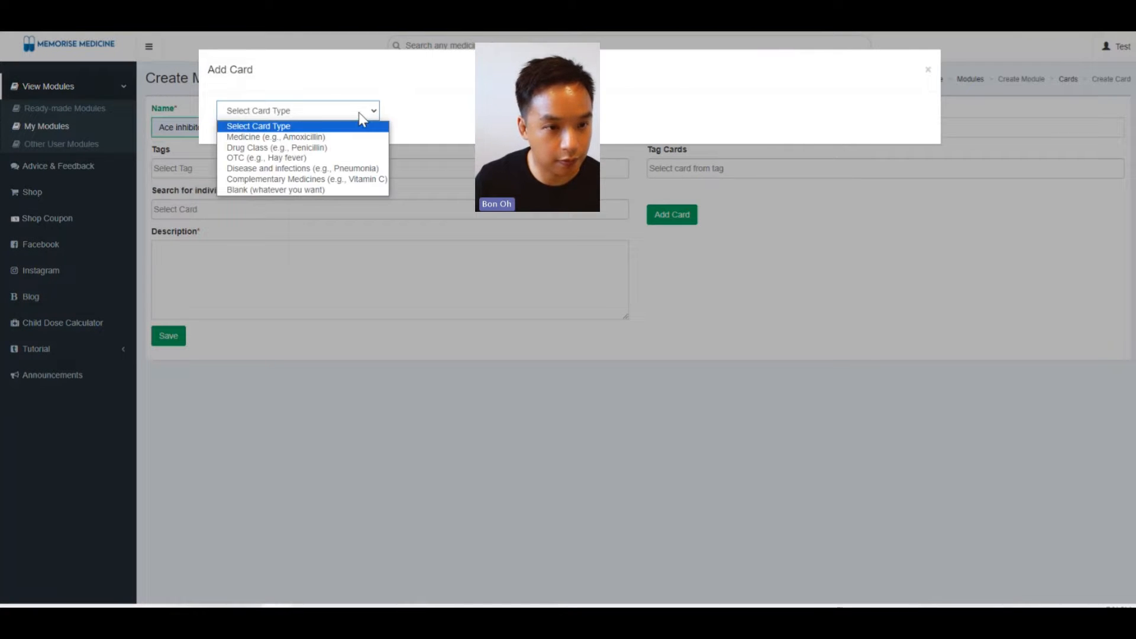
{"action": "left_click", "coordinate": [355, 140]}
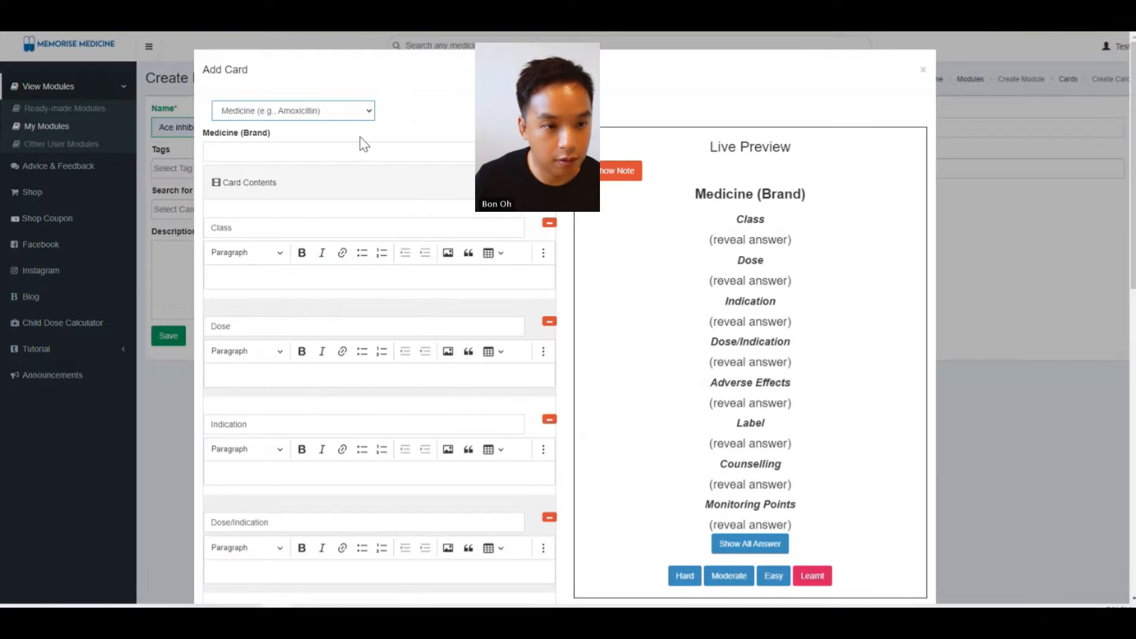
{"action": "left_click", "coordinate": [964, 201]}
{"action": "left_click", "coordinate": [242, 153]}
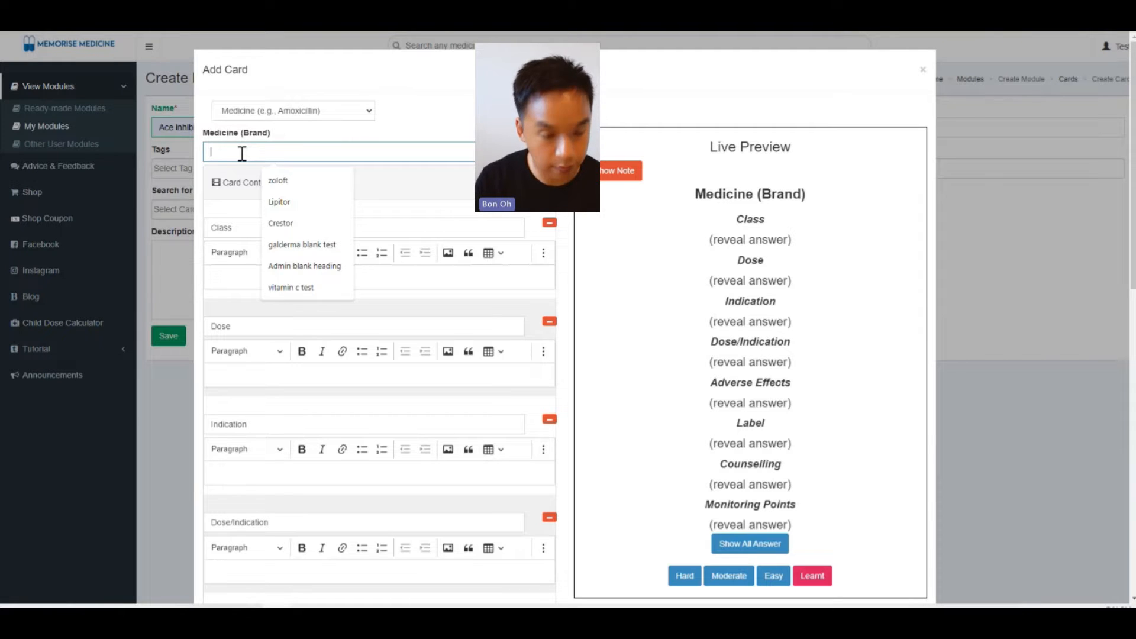
{"action": "type", "text": "Ramipril"}
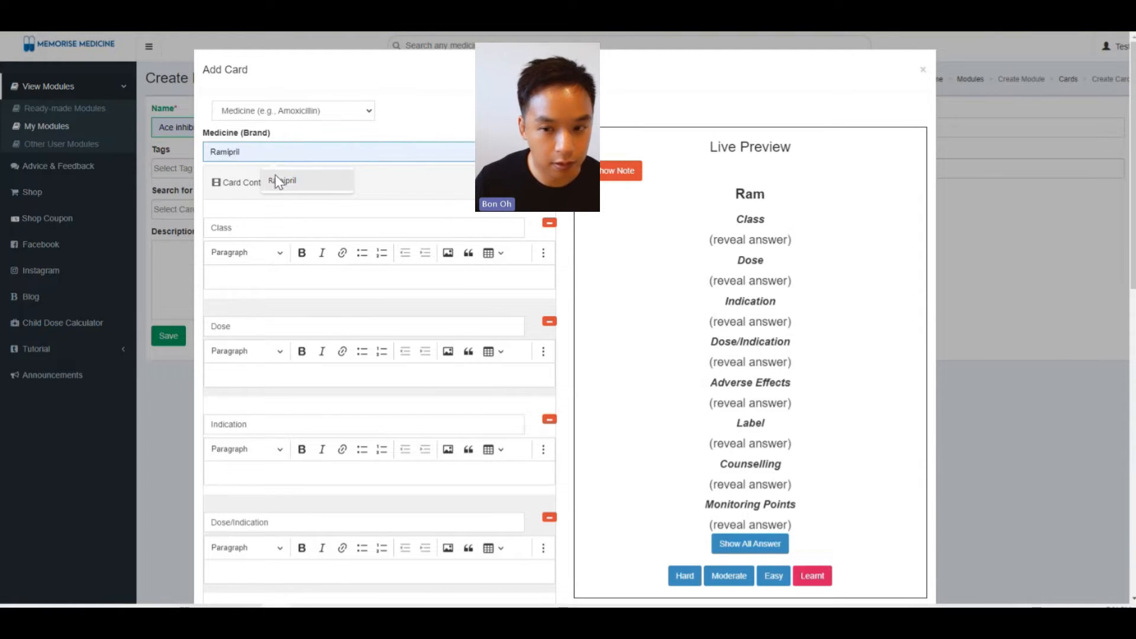
{"action": "left_click", "coordinate": [275, 175]}
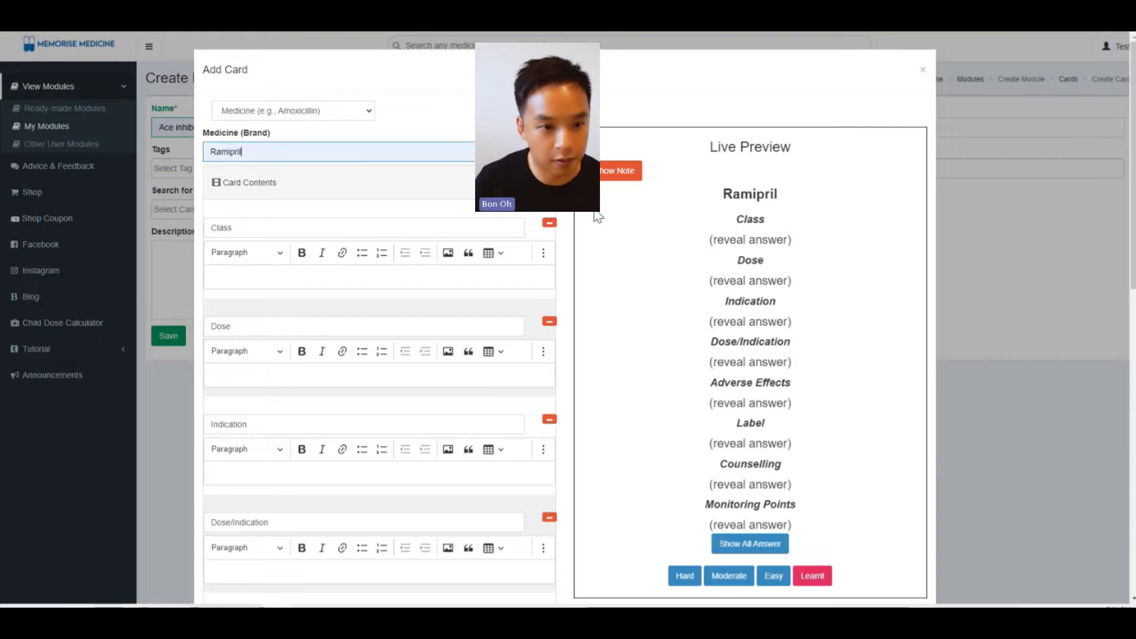
Enter "Ace Inhibitors" as the Ramipril card's class, correcting the misspelled word with the spelling suggestion
{"action": "left_click", "coordinate": [296, 276]}
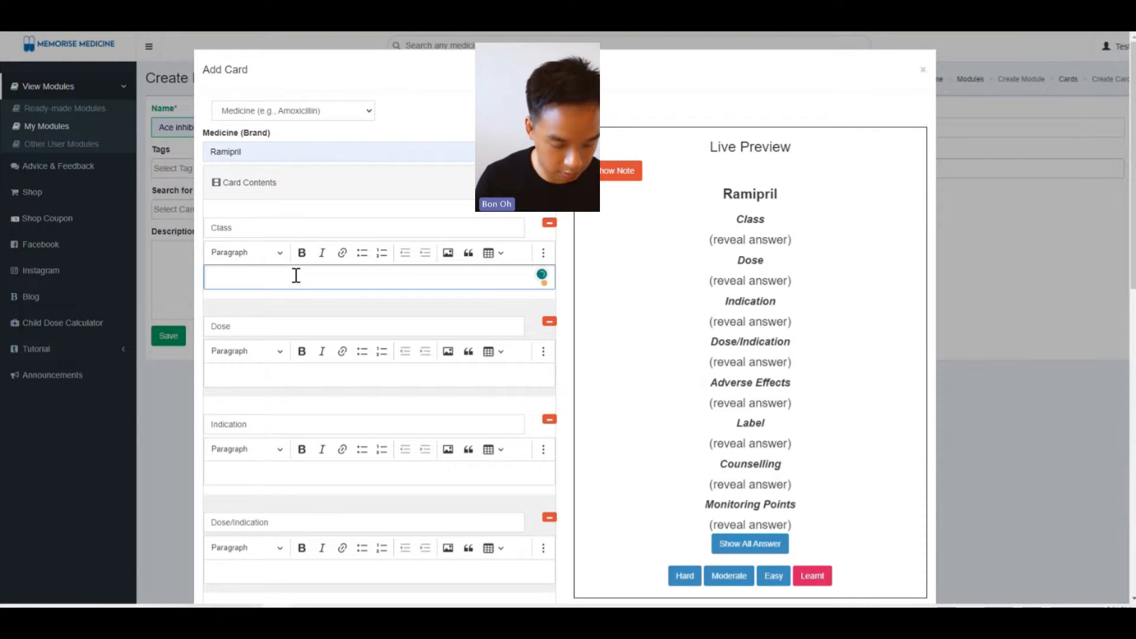
{"action": "type", "text": "Ace I"}
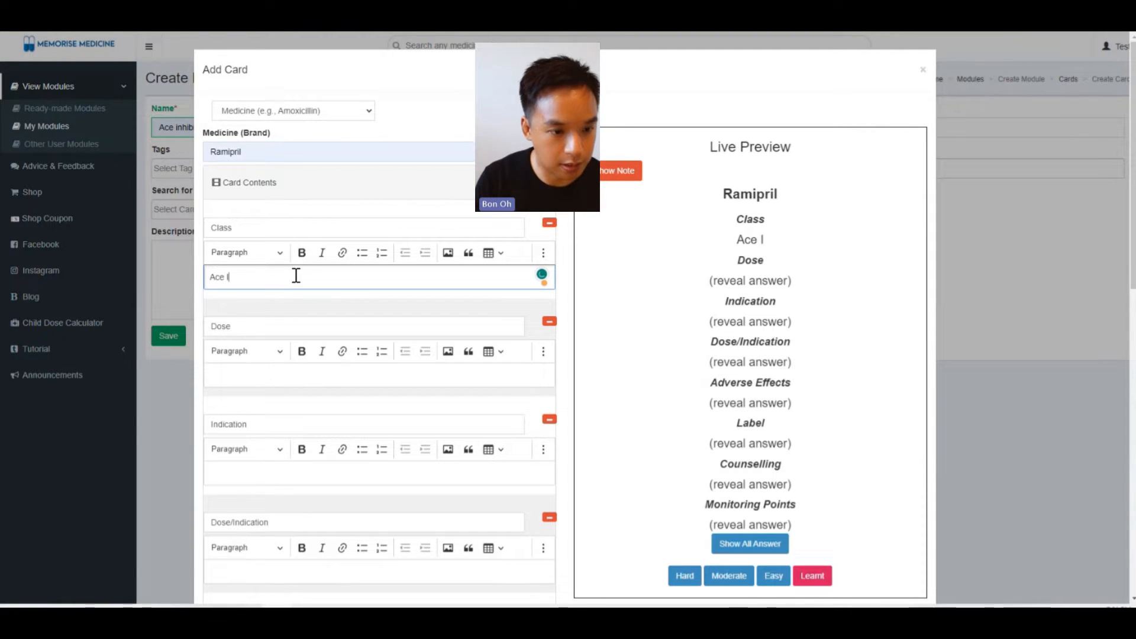
{"action": "type", "text": "nhbitors"}
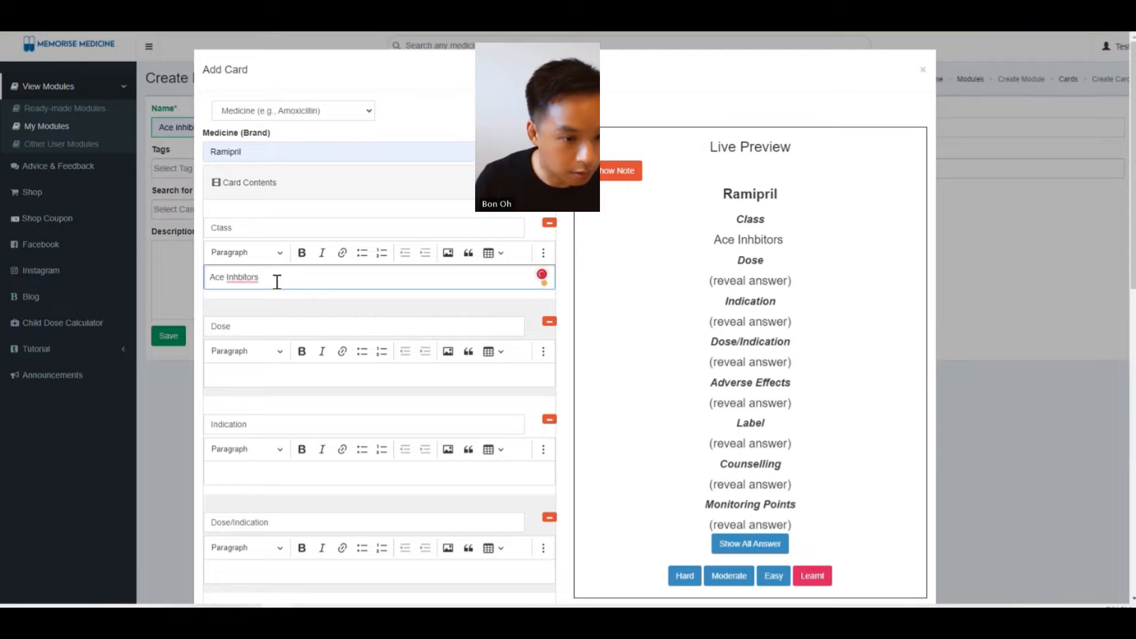
{"action": "right_click", "coordinate": [236, 278]}
{"action": "left_click", "coordinate": [243, 297]}
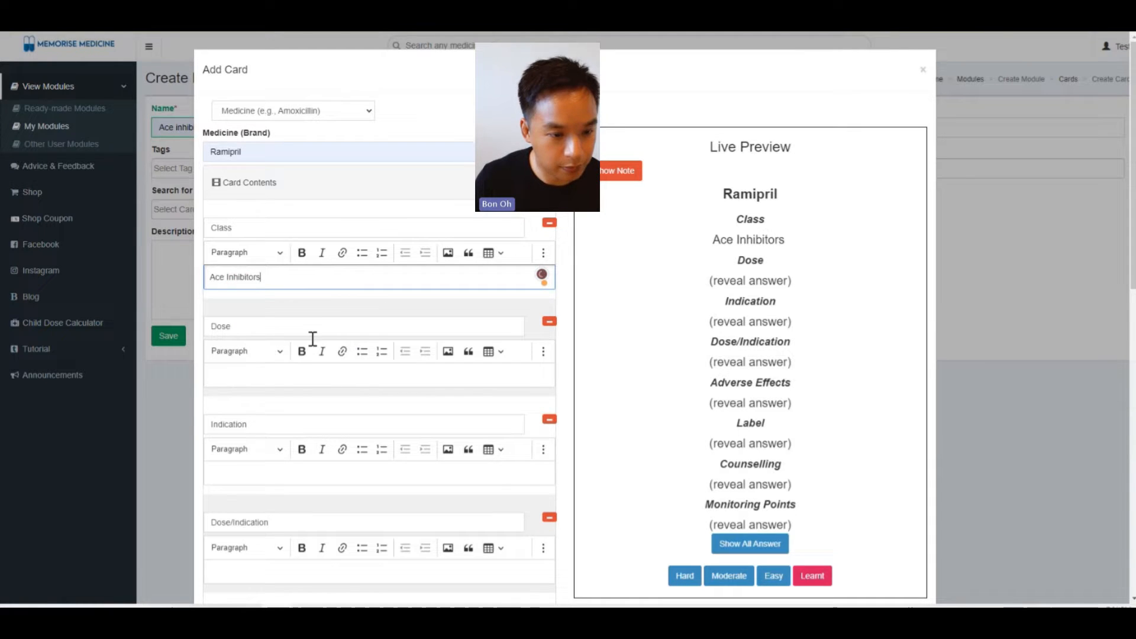
Enter "1 daily" as the card's dose and "Hyptension" as its indication
{"action": "left_click", "coordinate": [263, 375]}
{"action": "type", "text": "1 daily"}
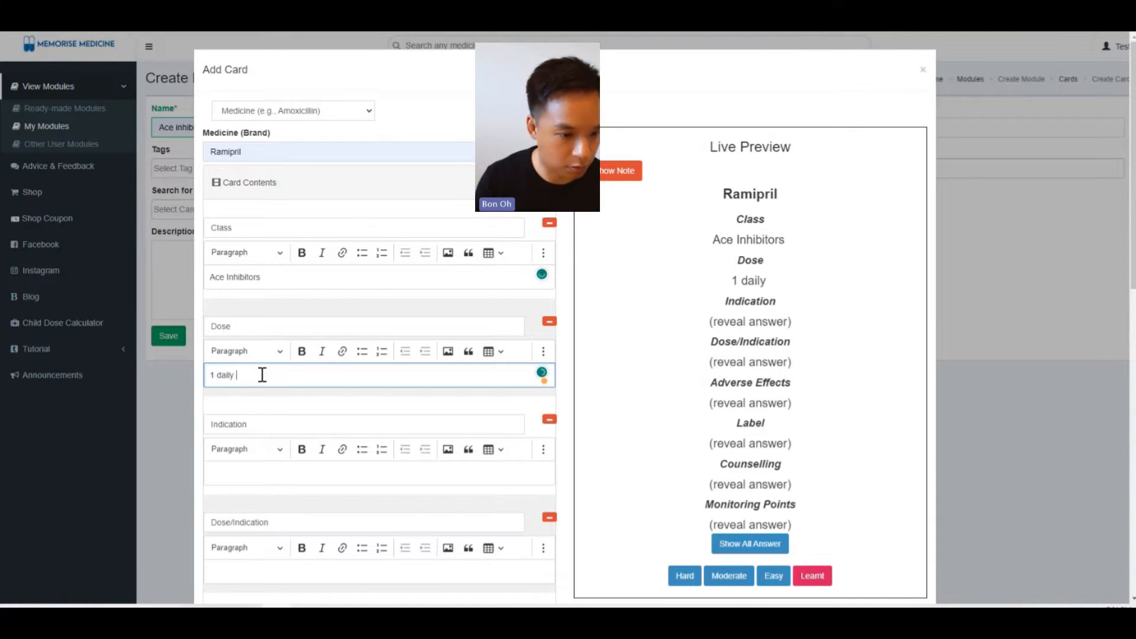
{"action": "scroll", "coordinate": [263, 372], "scroll_direction": "down", "scroll_amount": 2}
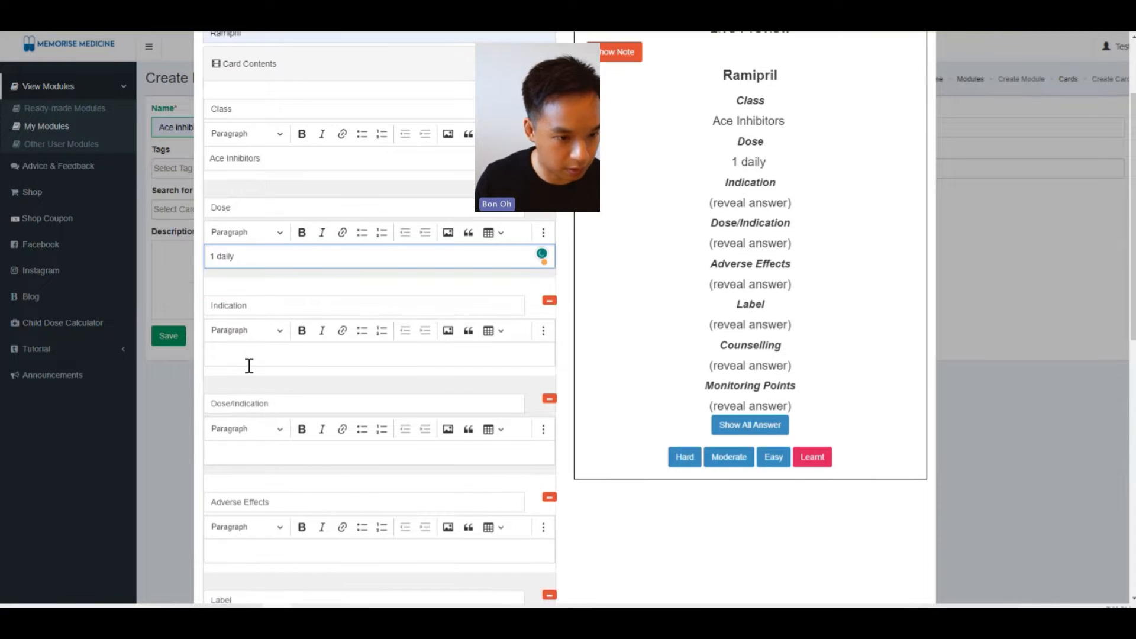
{"action": "left_click", "coordinate": [245, 355]}
{"action": "type", "text": "Hyptension"}
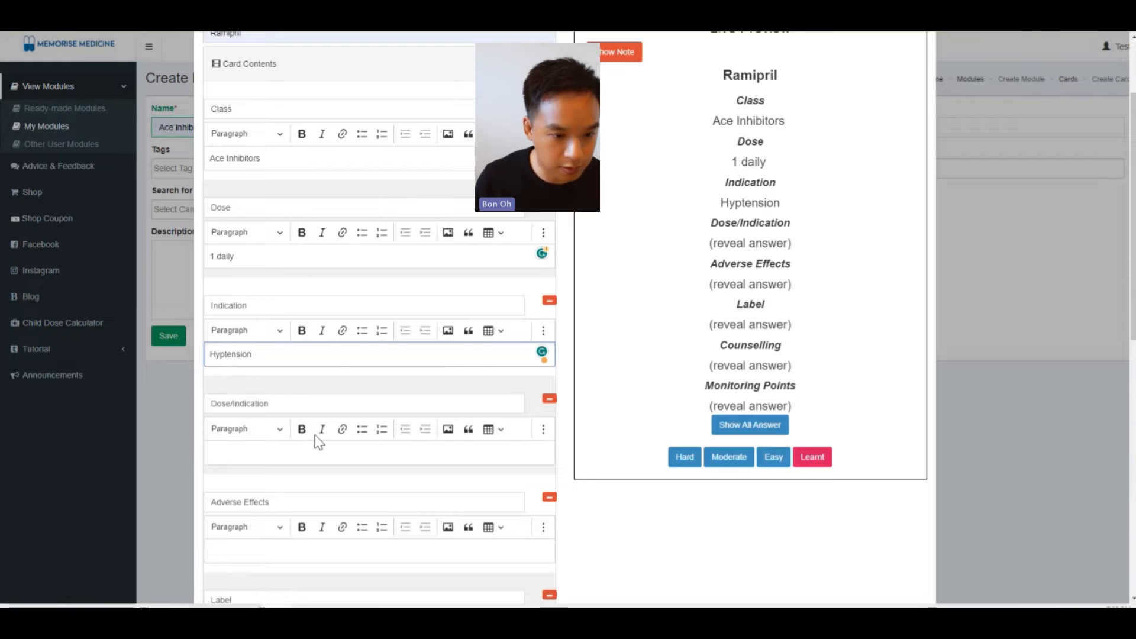
Remove the Dose/Indication section from the card and enter "cough, hyperkalemia, hypotension," as the adverse effects
{"action": "scroll", "coordinate": [470, 329], "scroll_direction": "down", "scroll_amount": 2}
{"action": "left_click", "coordinate": [549, 280]}
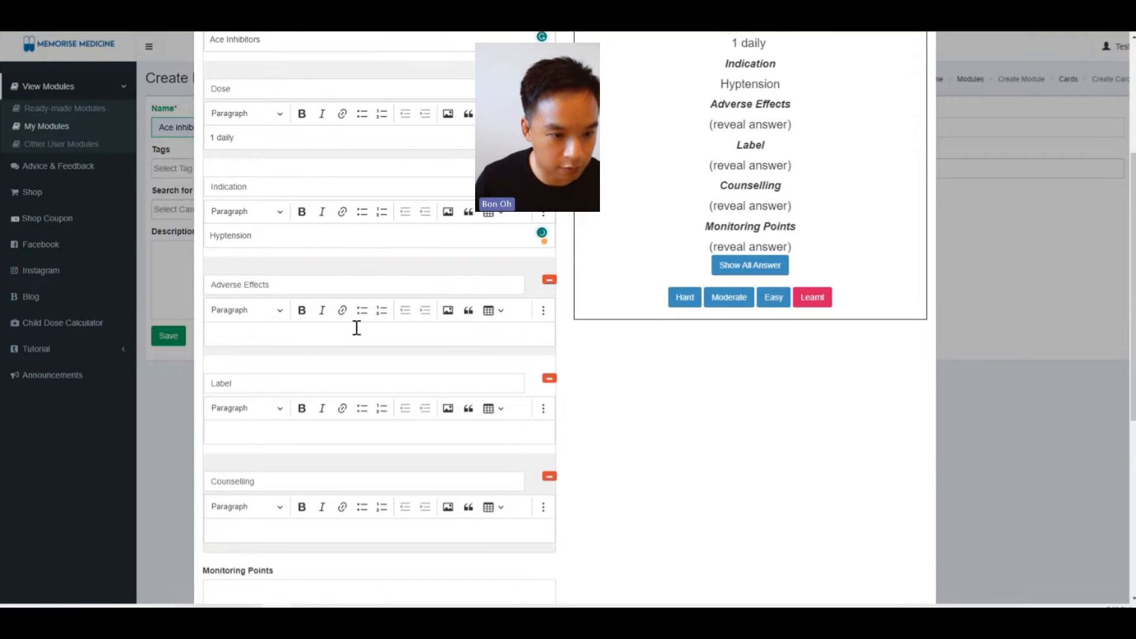
{"action": "left_click", "coordinate": [314, 328]}
{"action": "type", "text": "cough, "}
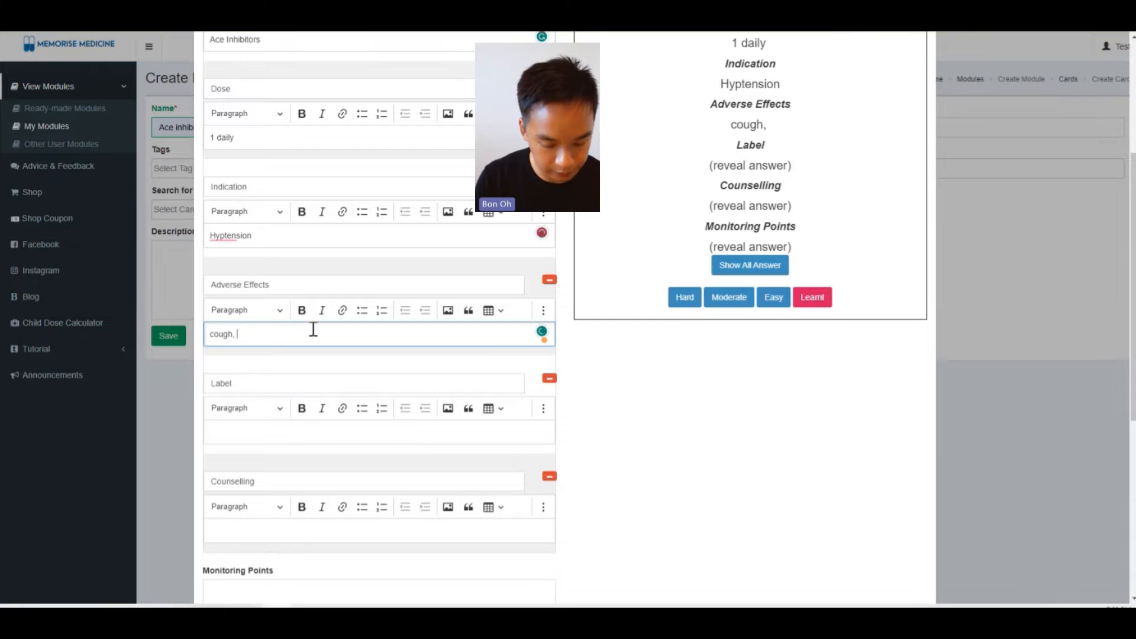
{"action": "type", "text": "hyper"}
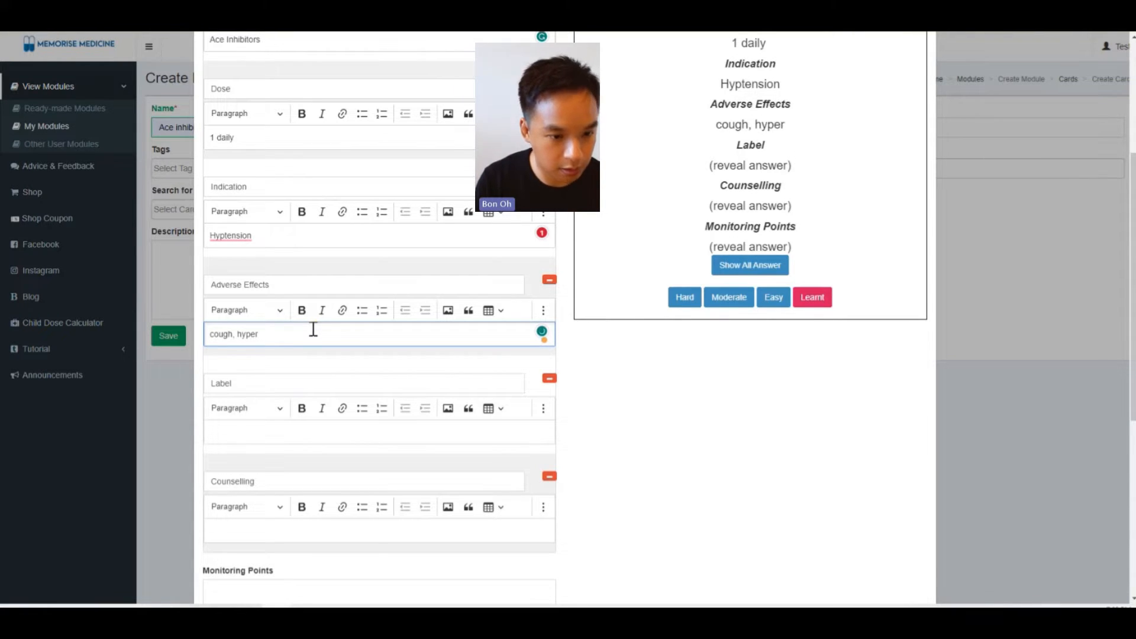
{"action": "type", "text": "kalemia, hyp"}
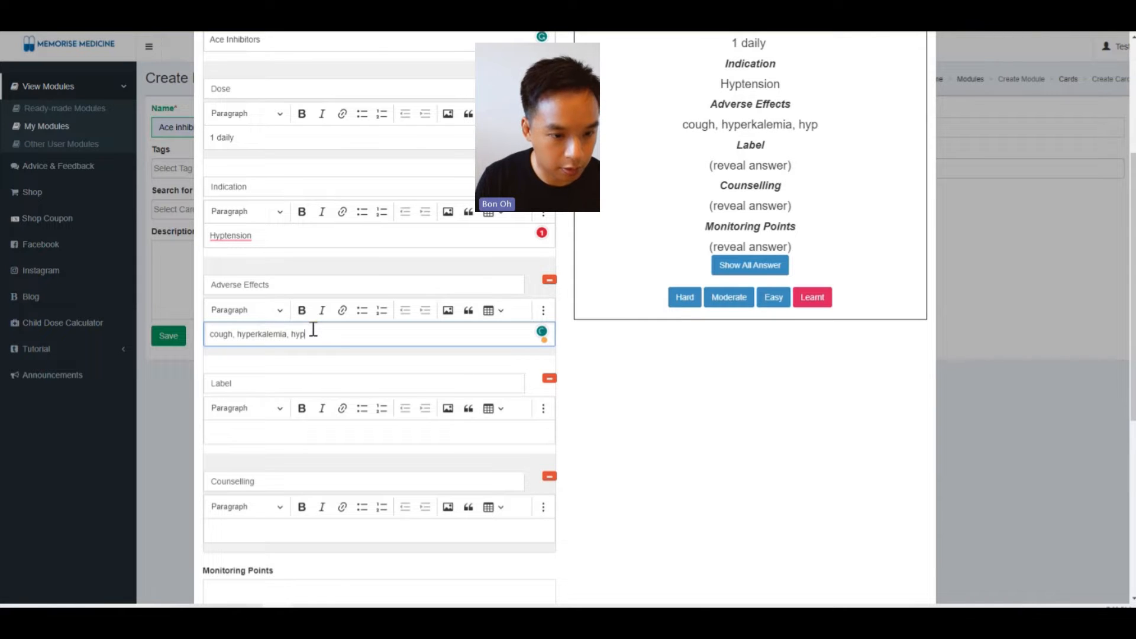
{"action": "type", "text": "otension,"}
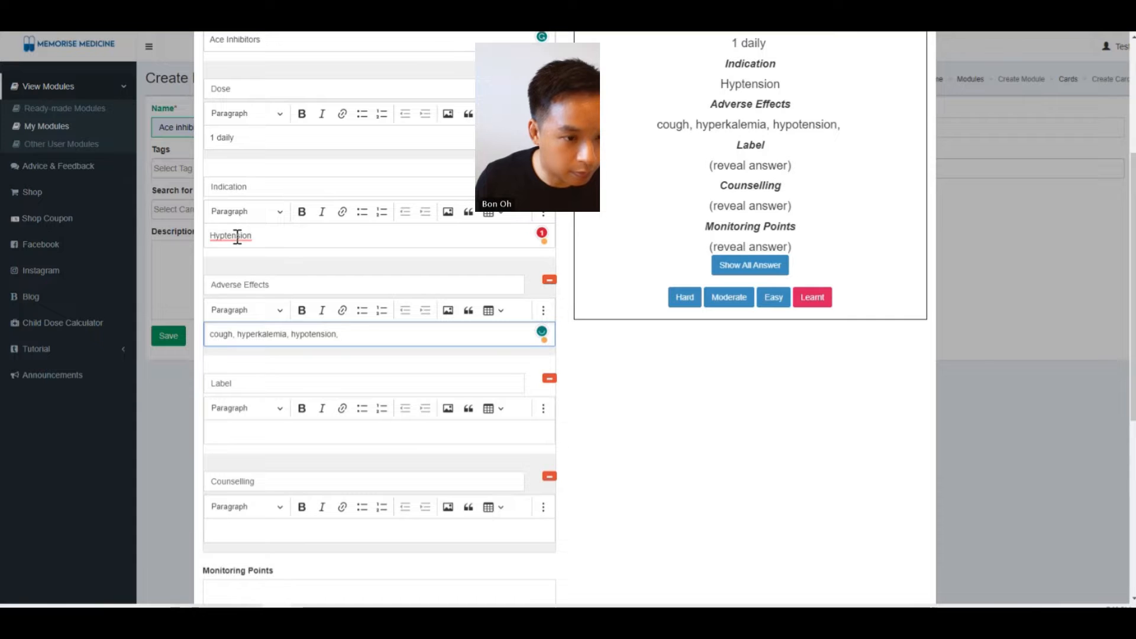
Correct the indication's spelling to "Hypertension" and enter "11, 16" as the card's label
{"action": "left_click", "coordinate": [237, 237]}
{"action": "left_click", "coordinate": [239, 265]}
{"action": "scroll", "coordinate": [317, 358], "scroll_direction": "down", "scroll_amount": 1}
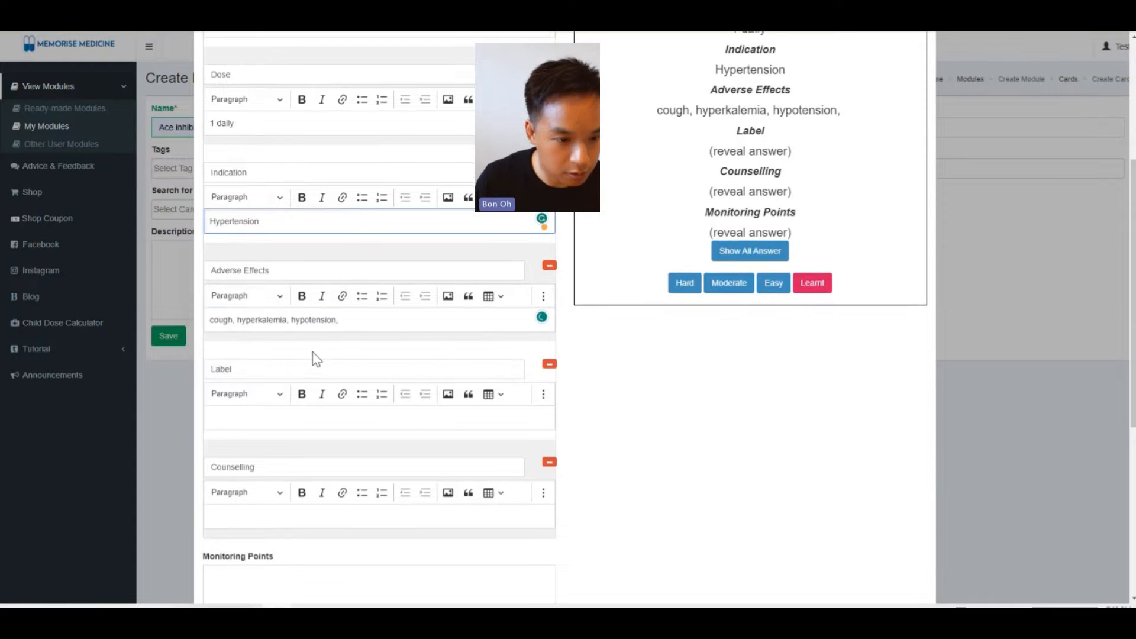
{"action": "scroll", "coordinate": [317, 358], "scroll_direction": "down", "scroll_amount": 2}
{"action": "left_click", "coordinate": [274, 310]}
{"action": "type", "text": "11"}
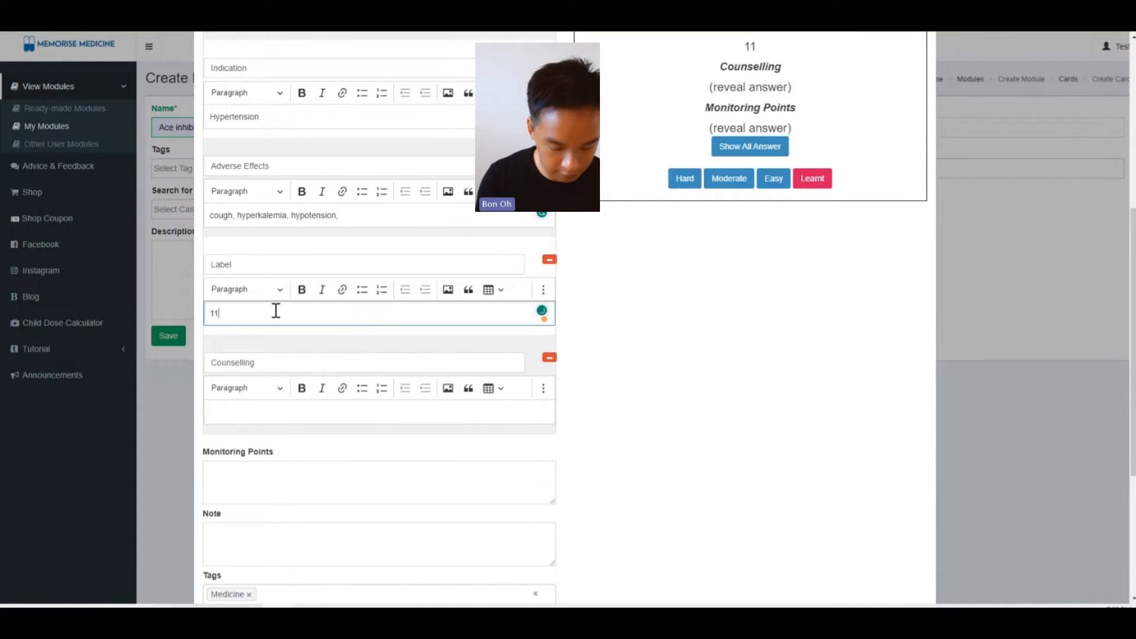
{"action": "type", "text": ", 16"}
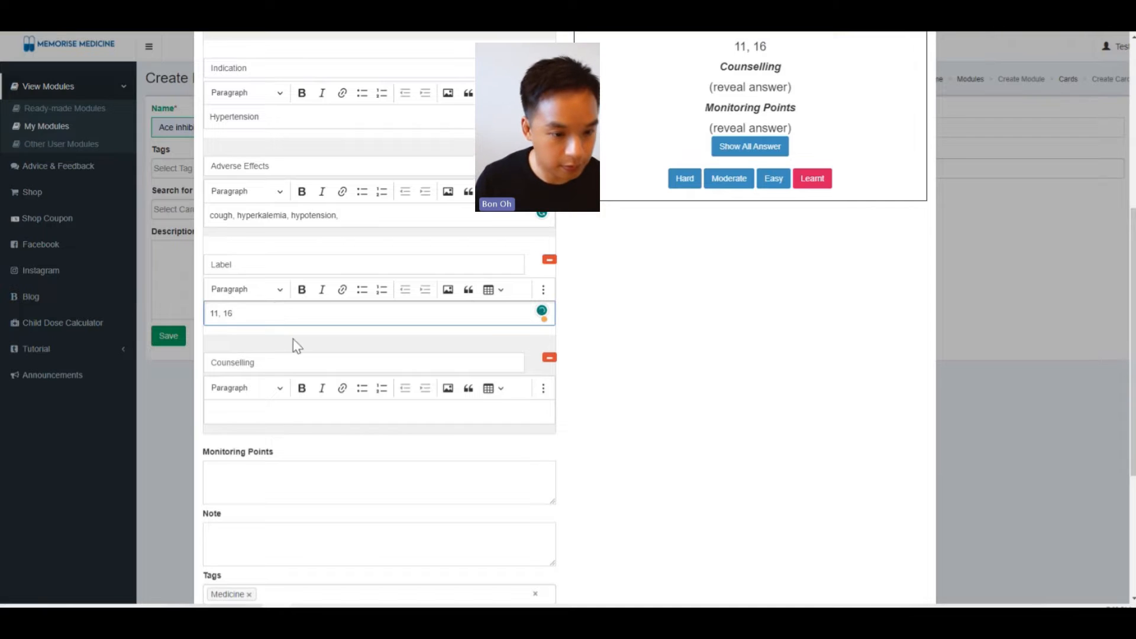
Enter the counselling text "You may be dizzy for the first week or 2, don't stand up too quickly"
{"action": "scroll", "coordinate": [290, 349], "scroll_direction": "down", "scroll_amount": 1}
{"action": "left_click", "coordinate": [270, 353]}
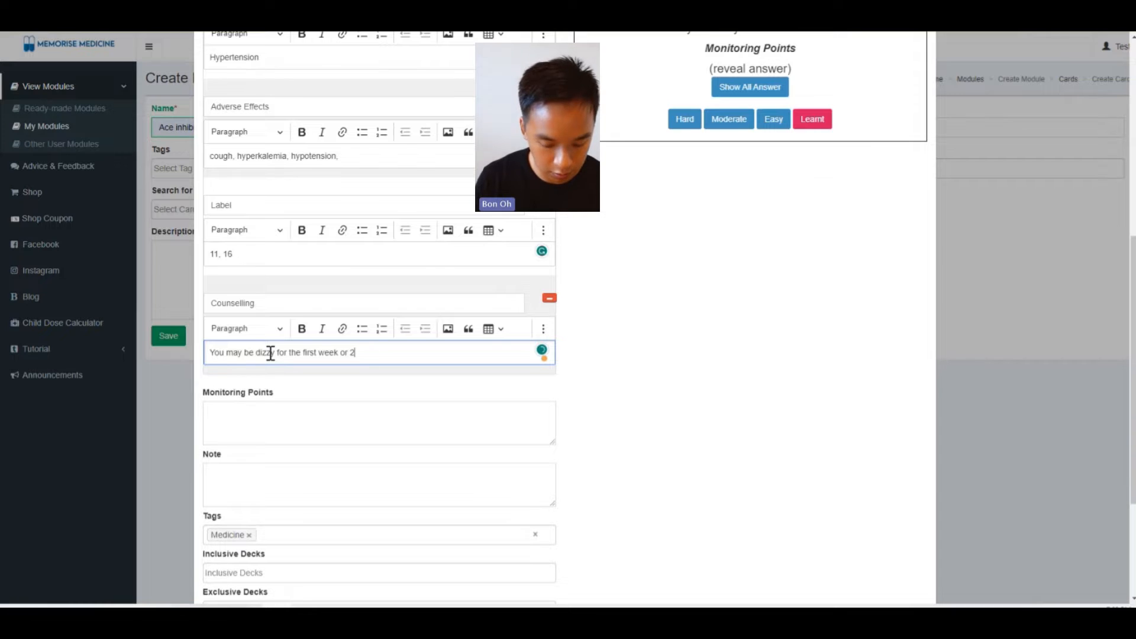
{"action": "type", "text": "don't stand up too qu"}
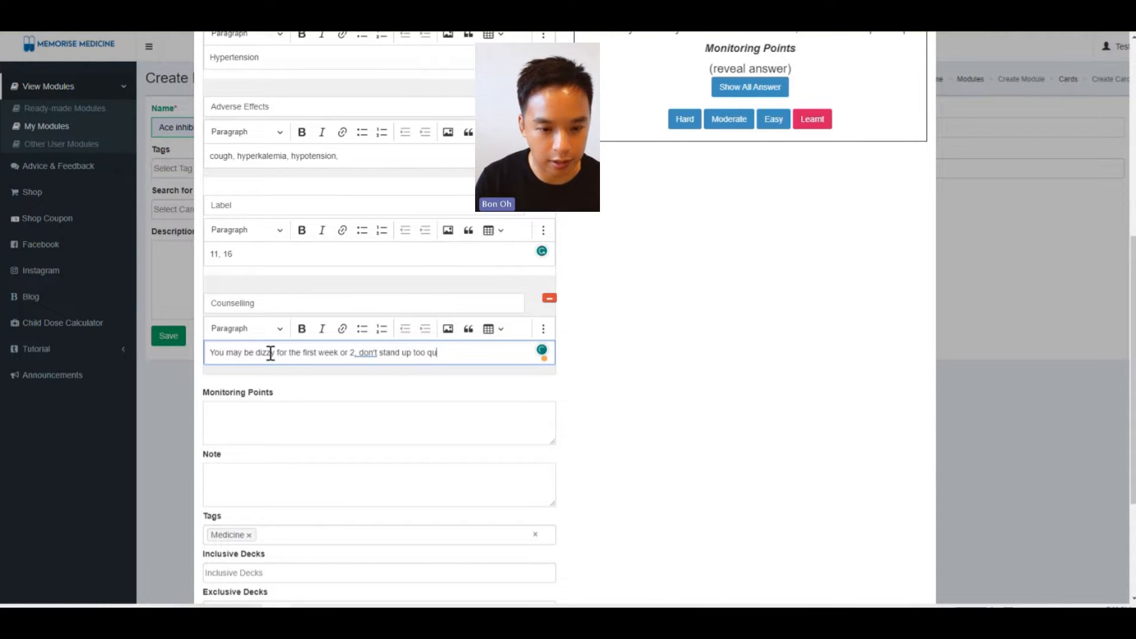
{"action": "type", "text": "ickly"}
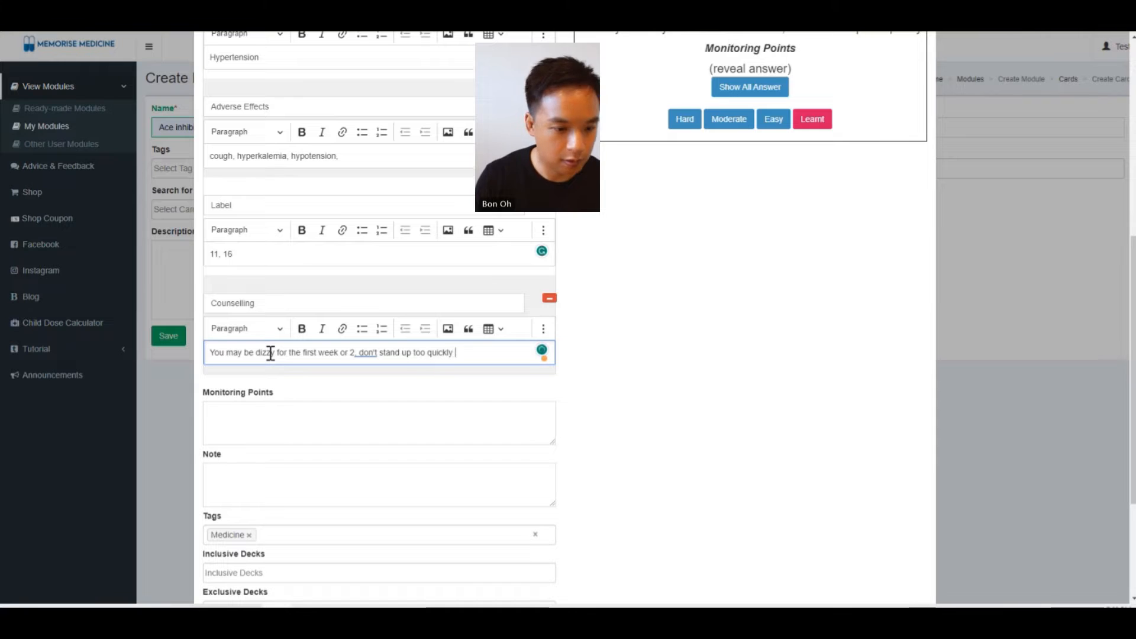
Enter "potassium" as the monitoring point and create the Ramipril card
{"action": "left_click", "coordinate": [282, 410]}
{"action": "type", "text": "potassium"}
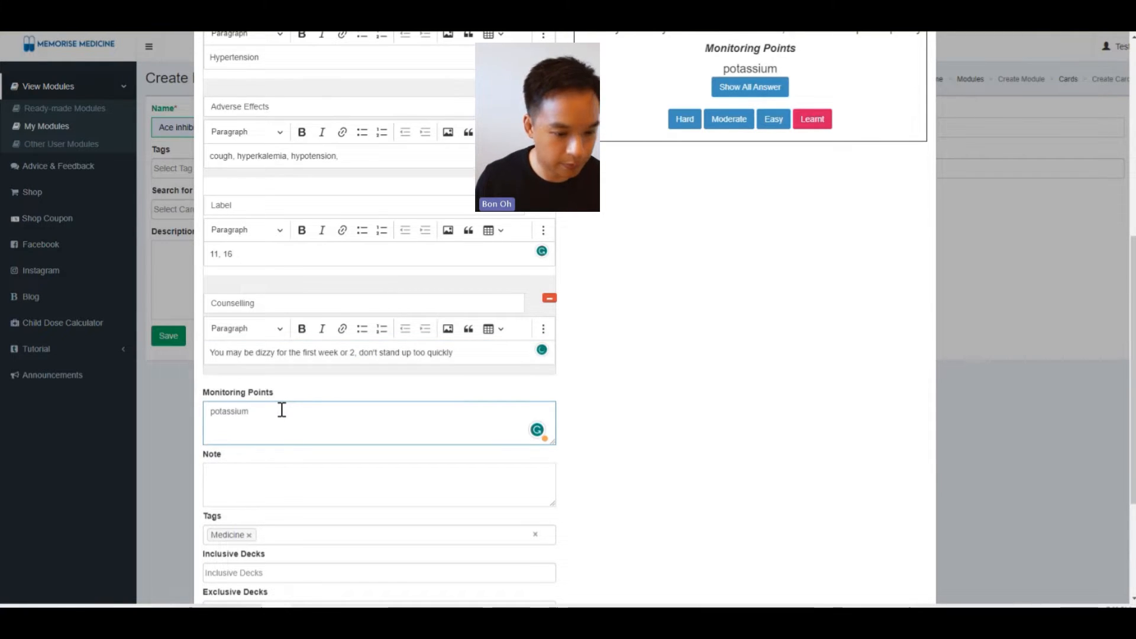
{"action": "scroll", "coordinate": [296, 408], "scroll_direction": "down", "scroll_amount": 3}
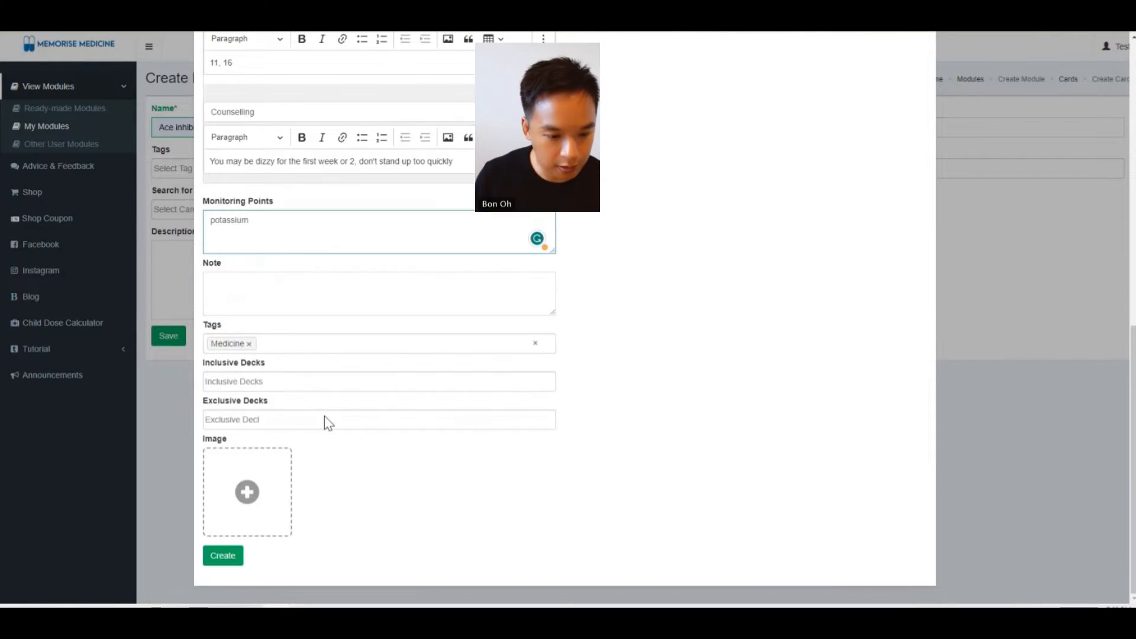
{"action": "left_click", "coordinate": [224, 556]}
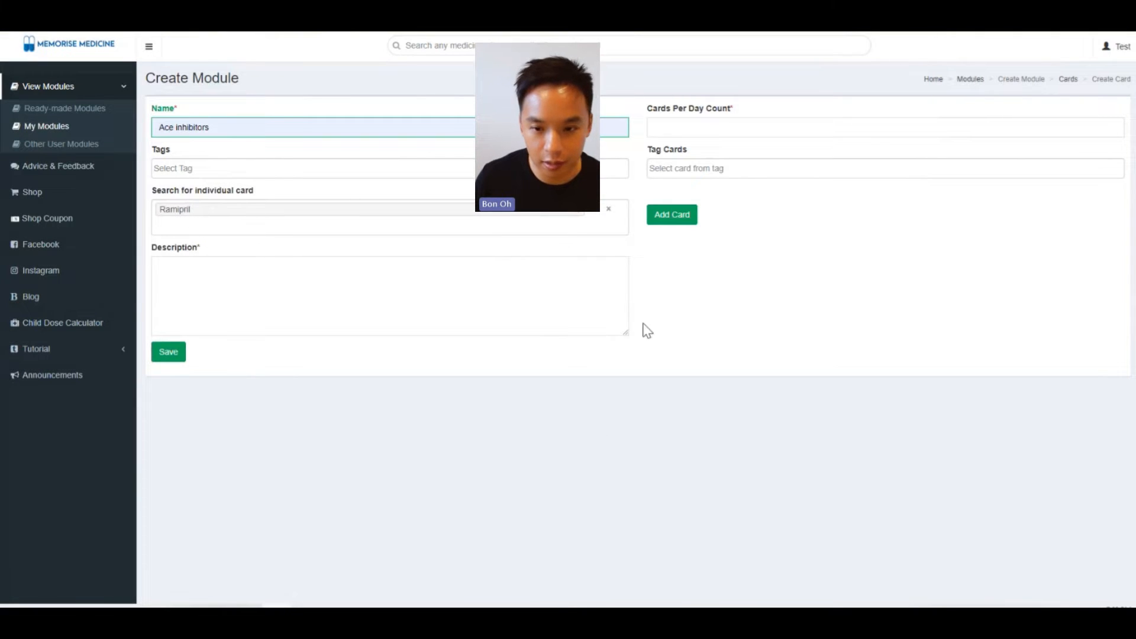
Add a new Drug Class card to the module and name the drug class "Ace Inhibitors", spelled correctly
{"action": "left_click", "coordinate": [678, 225]}
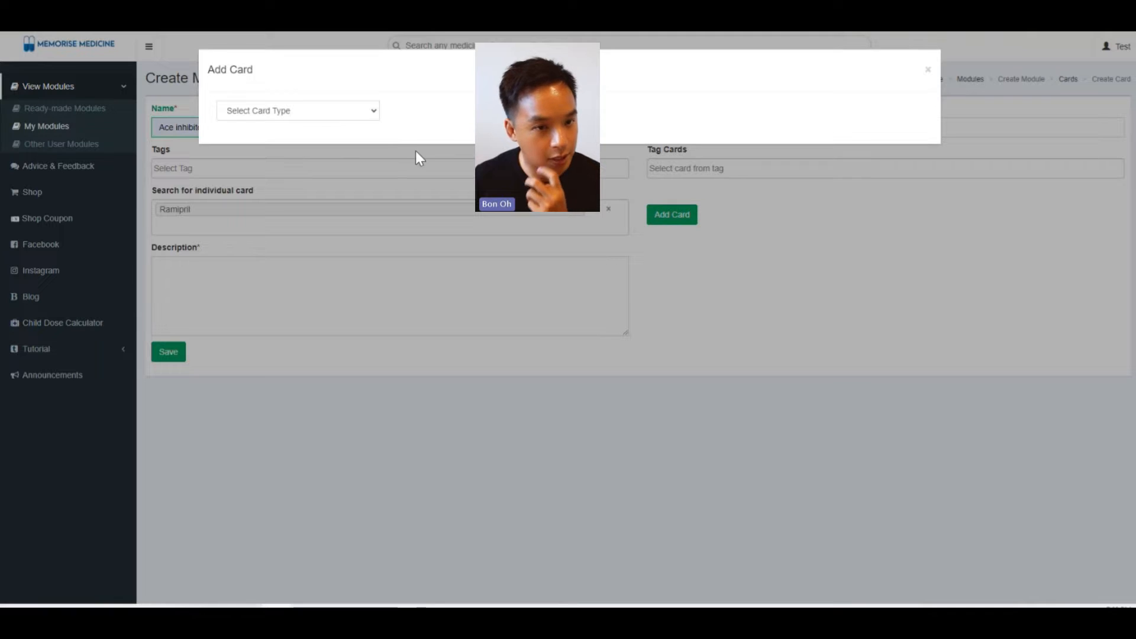
{"action": "left_click", "coordinate": [355, 112]}
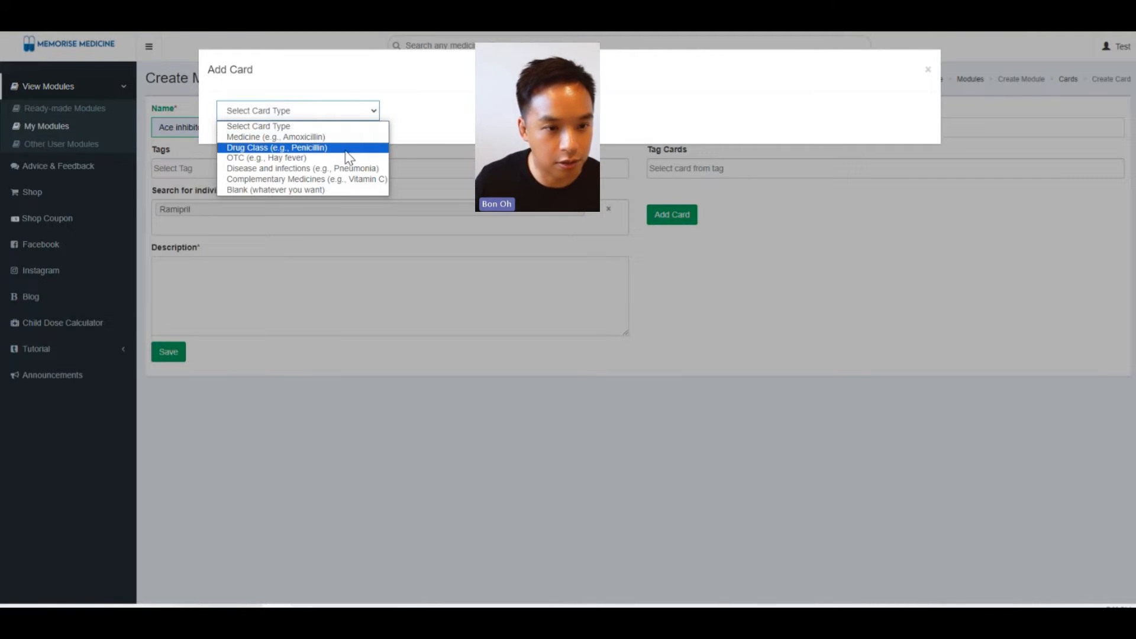
{"action": "left_click", "coordinate": [402, 201]}
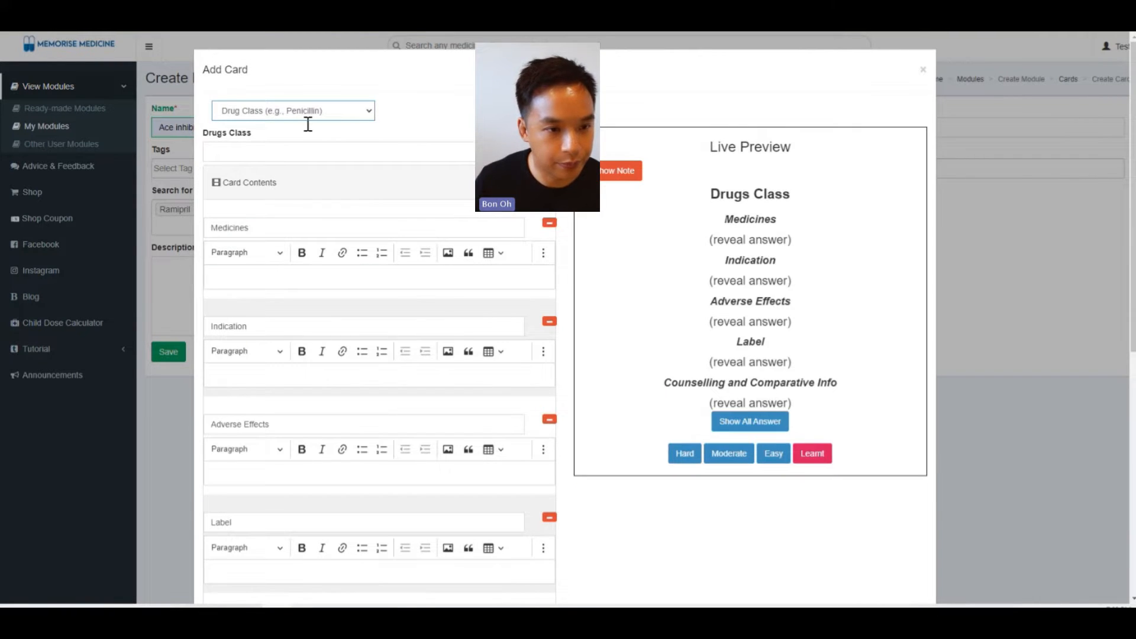
{"action": "left_click", "coordinate": [250, 149]}
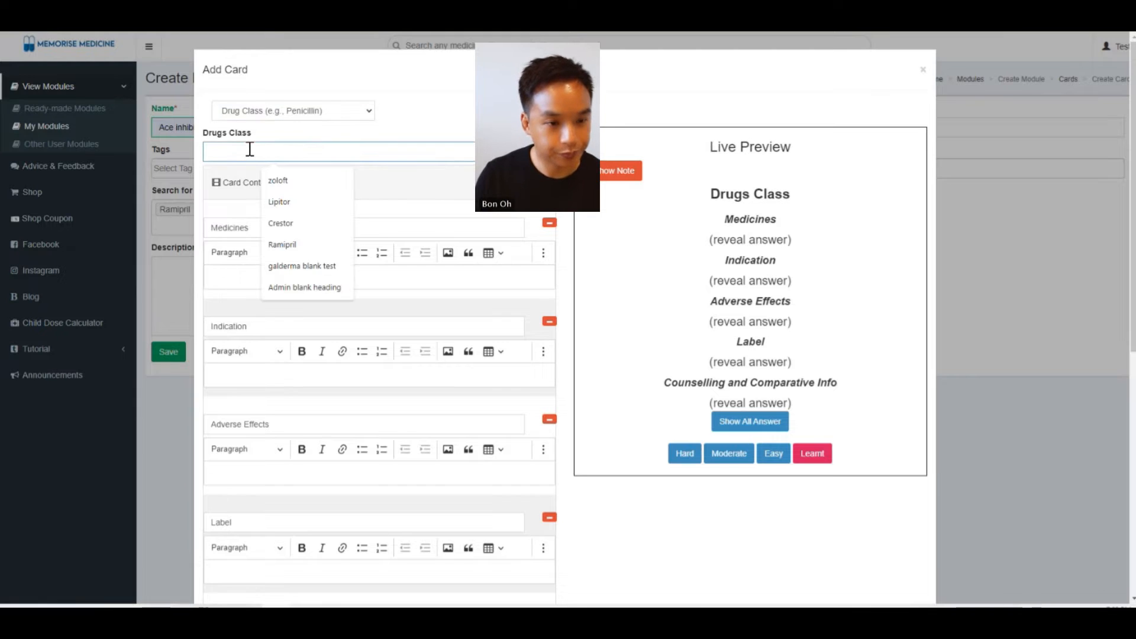
{"action": "type", "text": "A"}
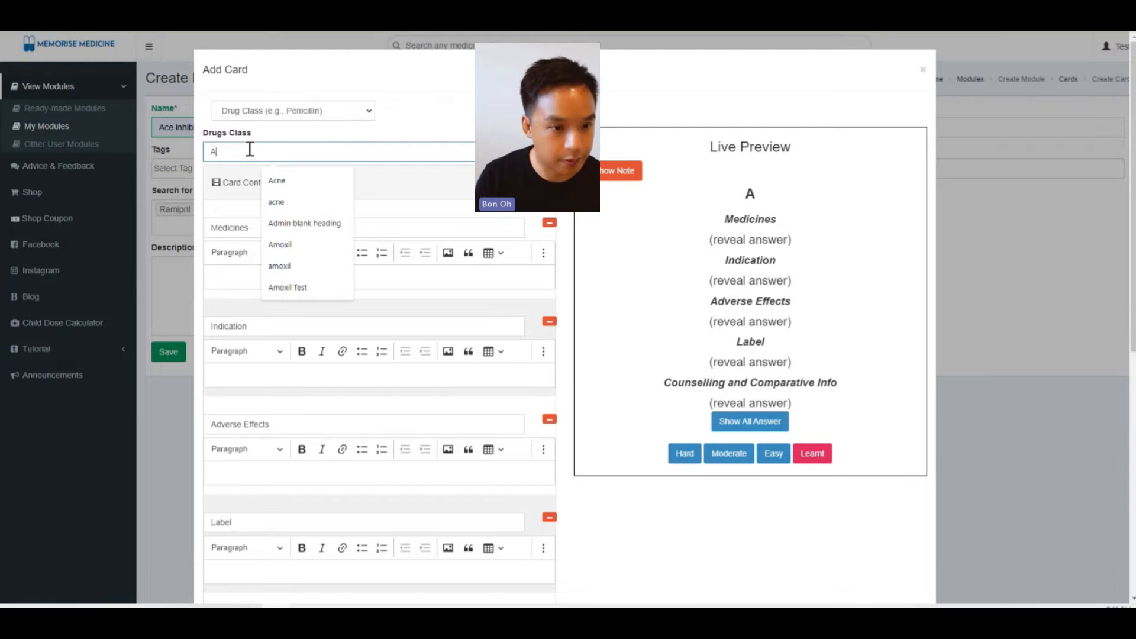
{"action": "type", "text": "ce Inhbitors"}
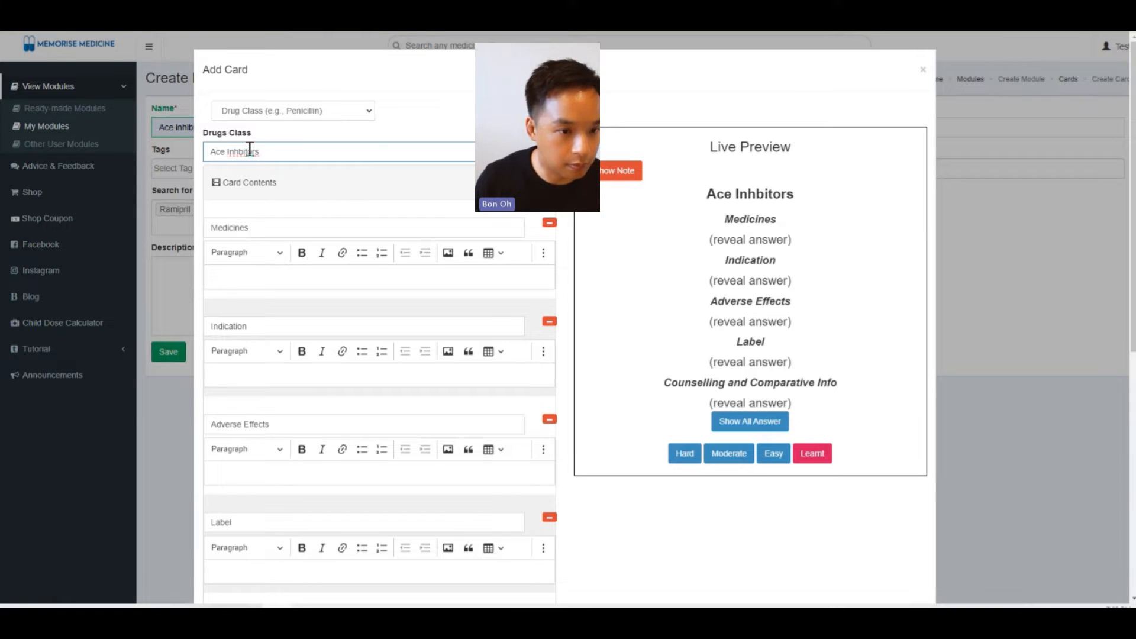
{"action": "right_click", "coordinate": [249, 152]}
{"action": "left_click", "coordinate": [260, 159]}
Enter "Captorpil, fosinopril, trandolapril, enalapril, quinapril, ramipril, perindopril" as the card's medicines
{"action": "left_click", "coordinate": [250, 276]}
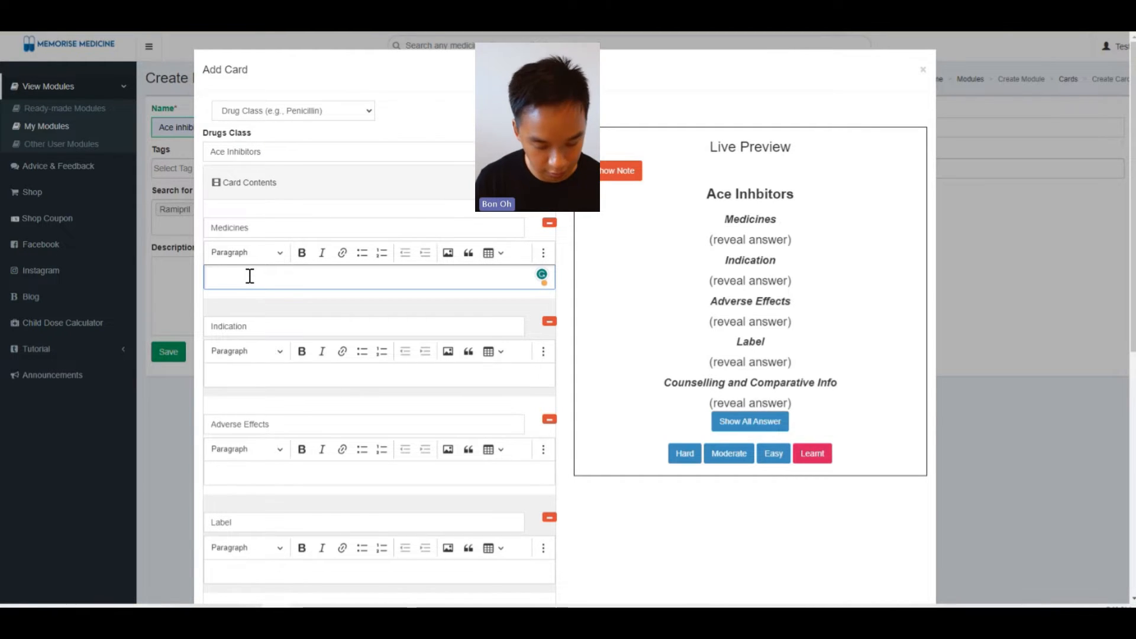
{"action": "type", "text": "Cap"}
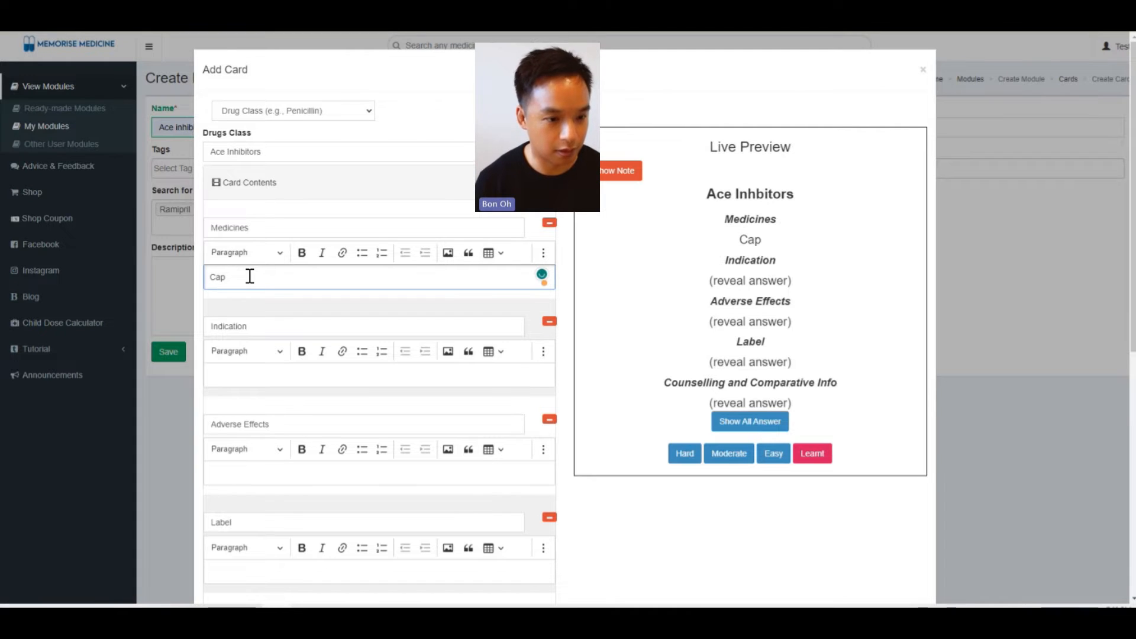
{"action": "type", "text": "o"}
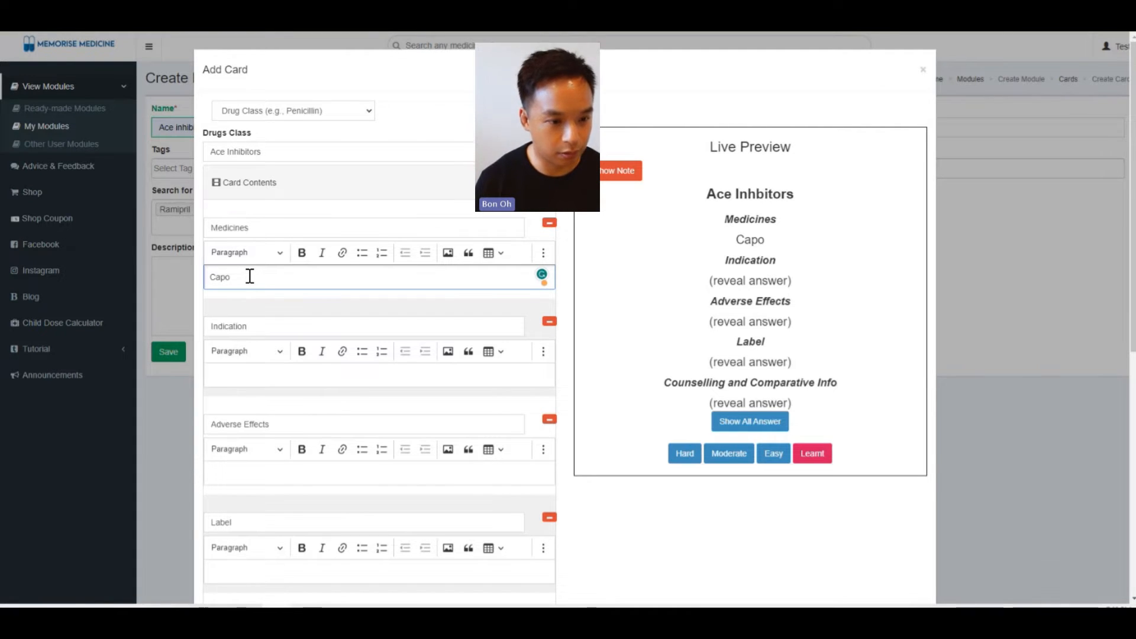
{"action": "key", "text": "BackSpace"}
{"action": "key", "text": "BackSpace"}
{"action": "type", "text": "pt"}
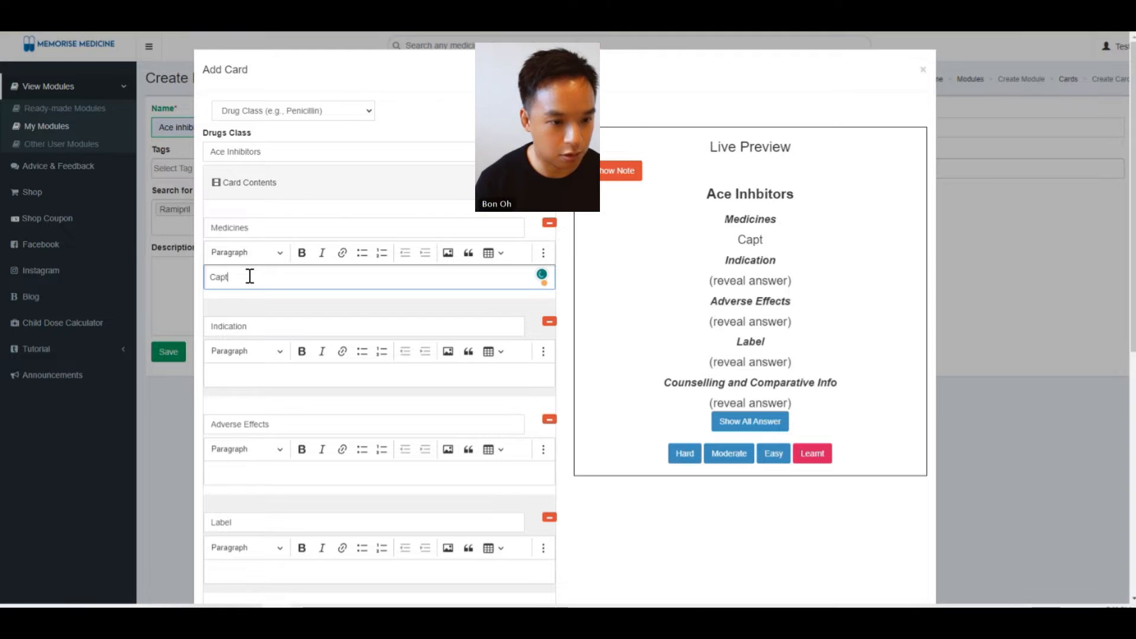
{"action": "type", "text": "orpil,"}
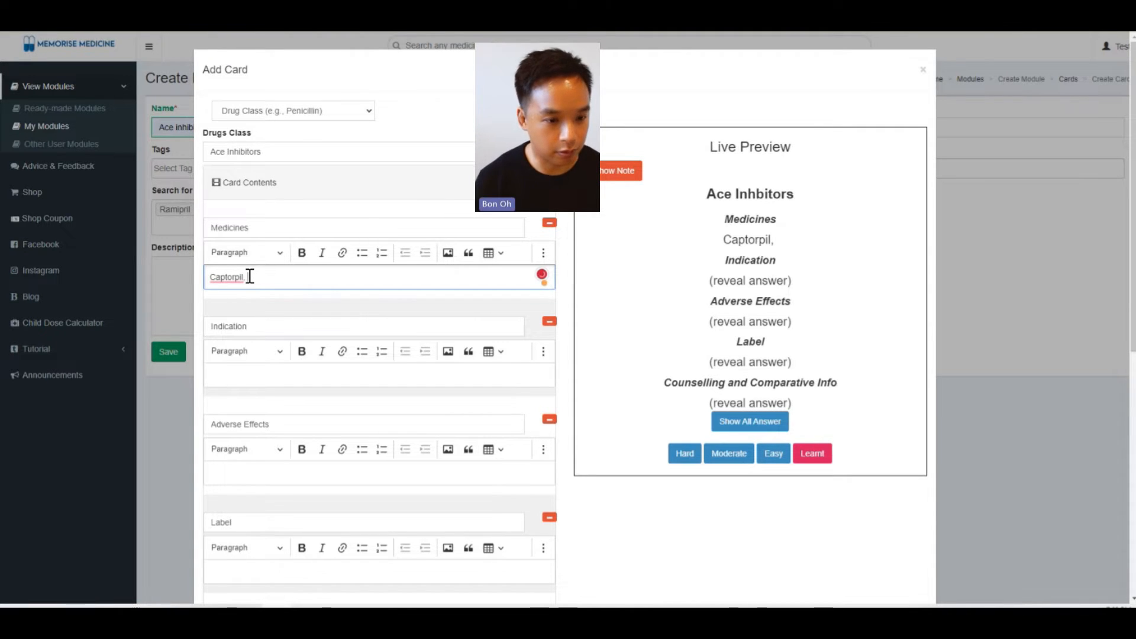
{"action": "type", "text": " fosinop"}
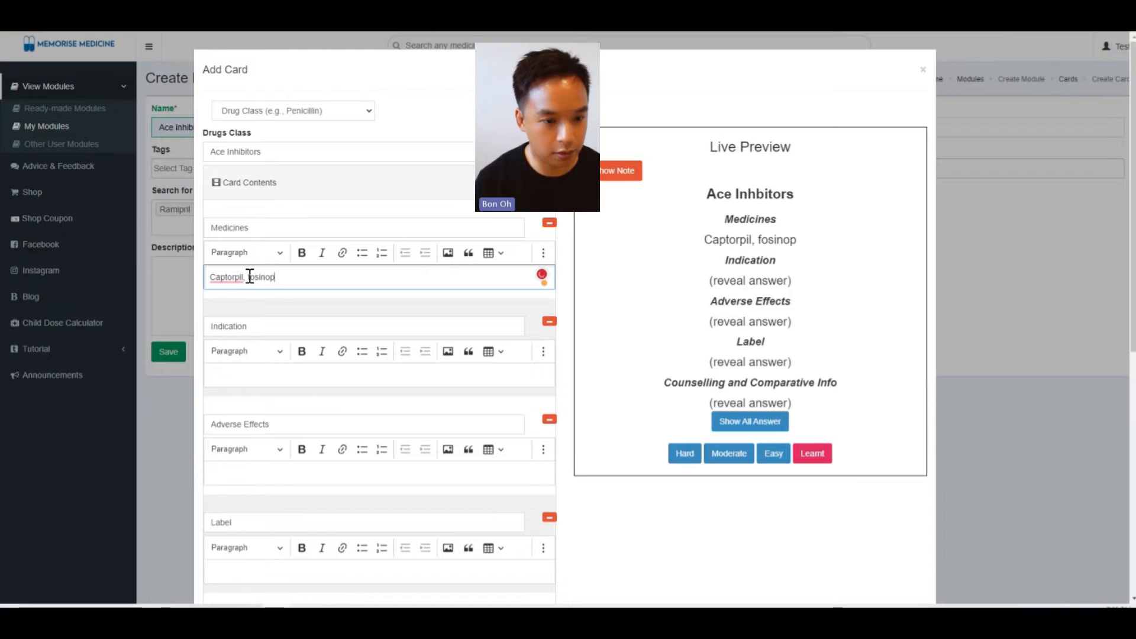
{"action": "type", "text": "ril, "}
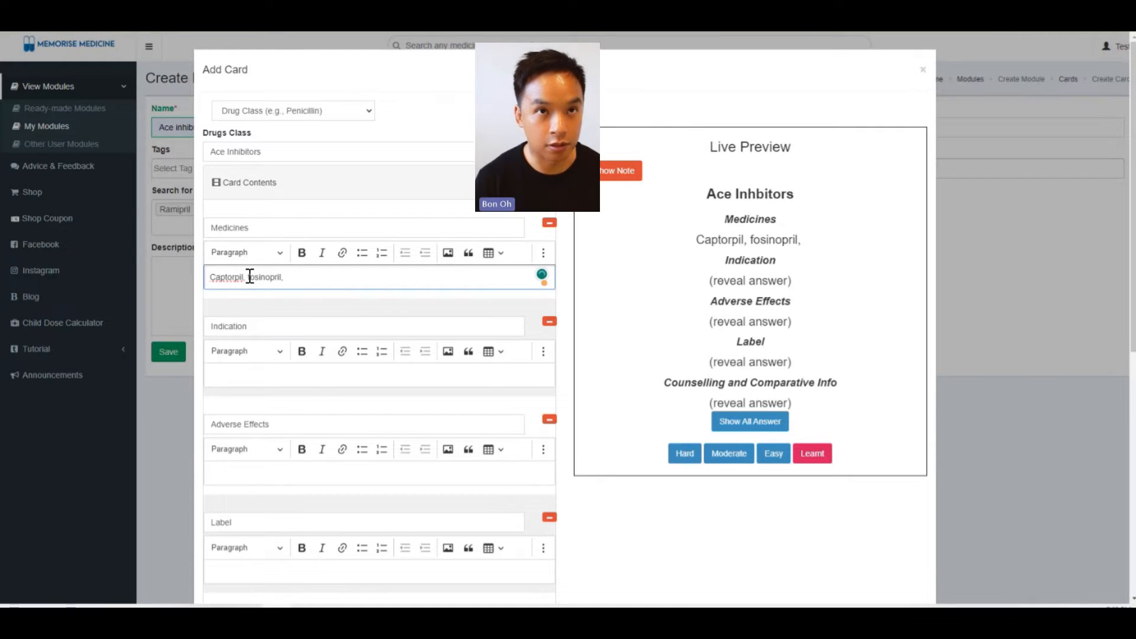
{"action": "type", "text": "trandolapr"}
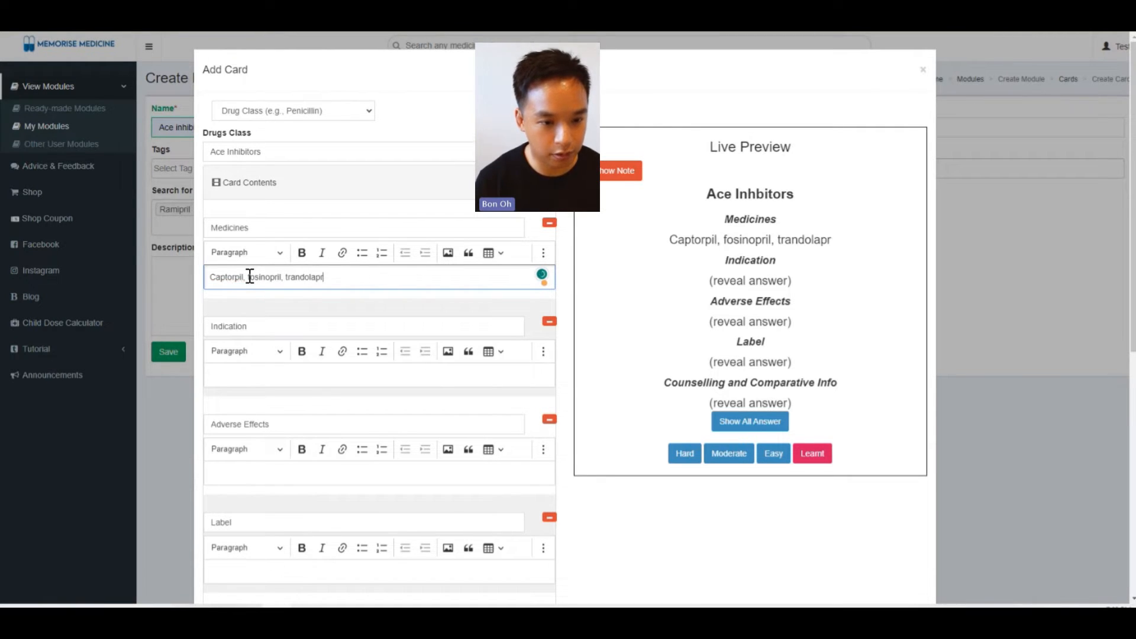
{"action": "type", "text": "il, enalapril,"}
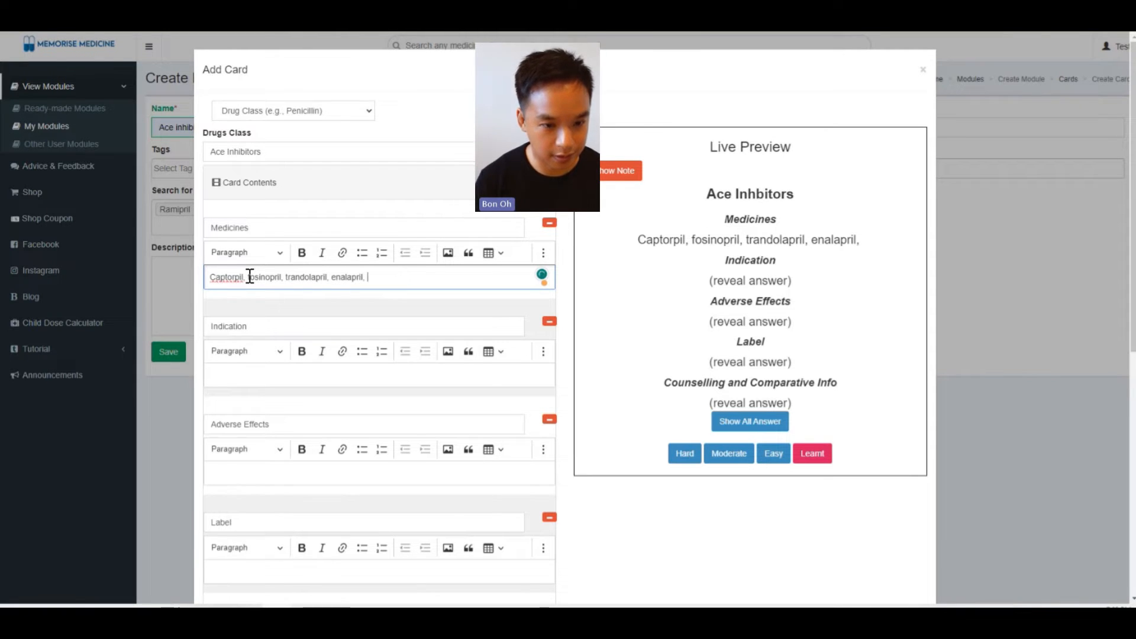
{"action": "type", "text": " qu"}
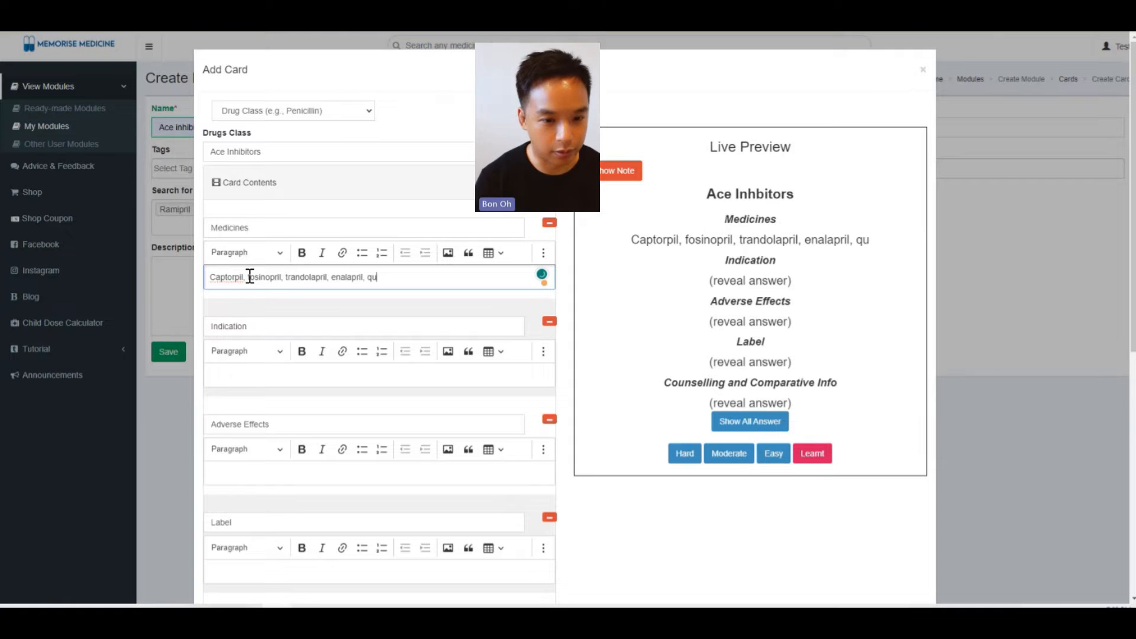
{"action": "type", "text": "inapril,"}
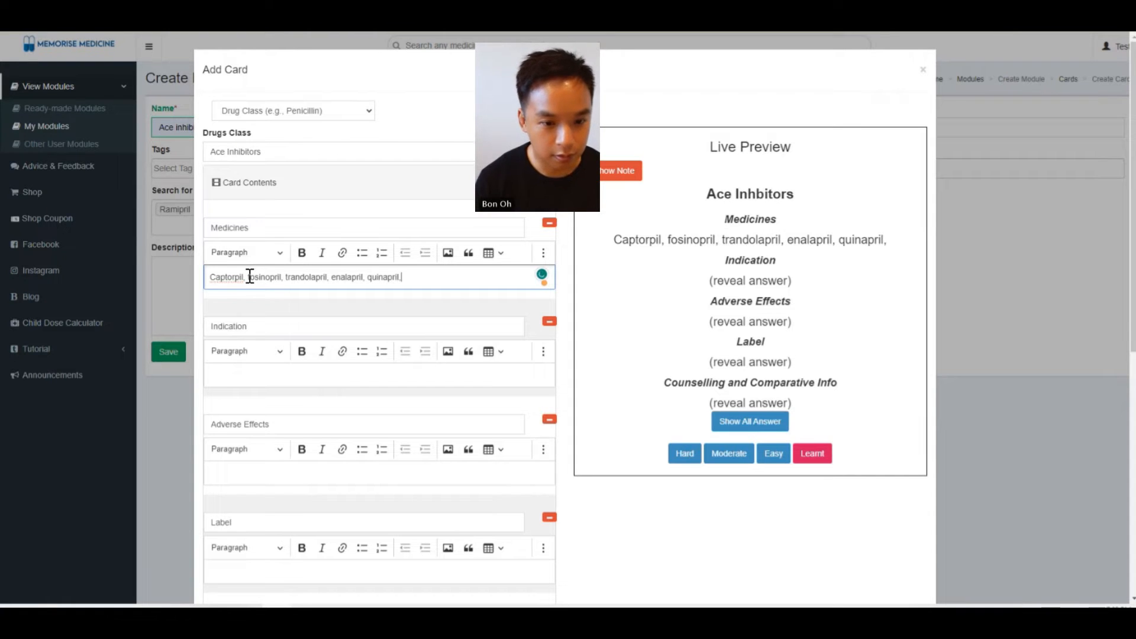
{"action": "type", "text": " ramipril, "}
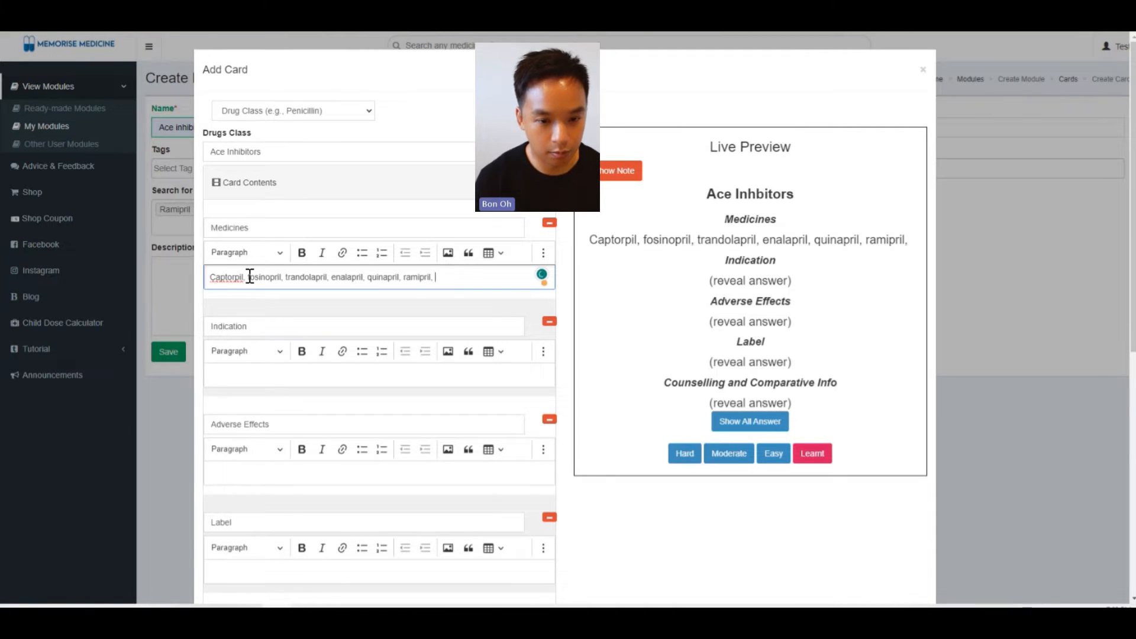
{"action": "type", "text": "perindopri"}
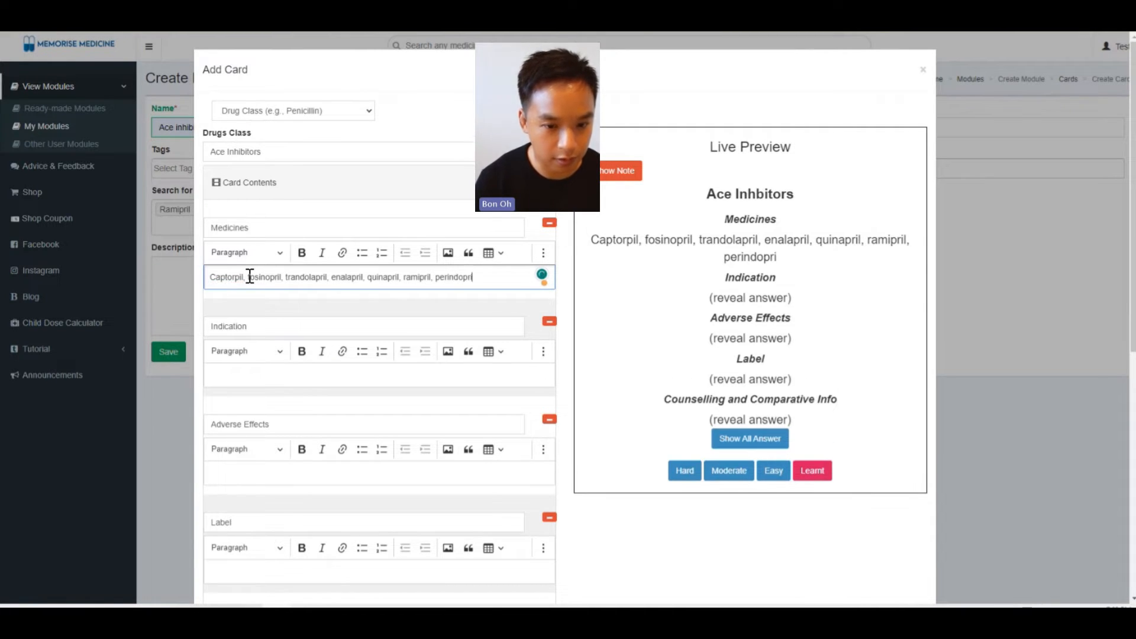
{"action": "type", "text": "l"}
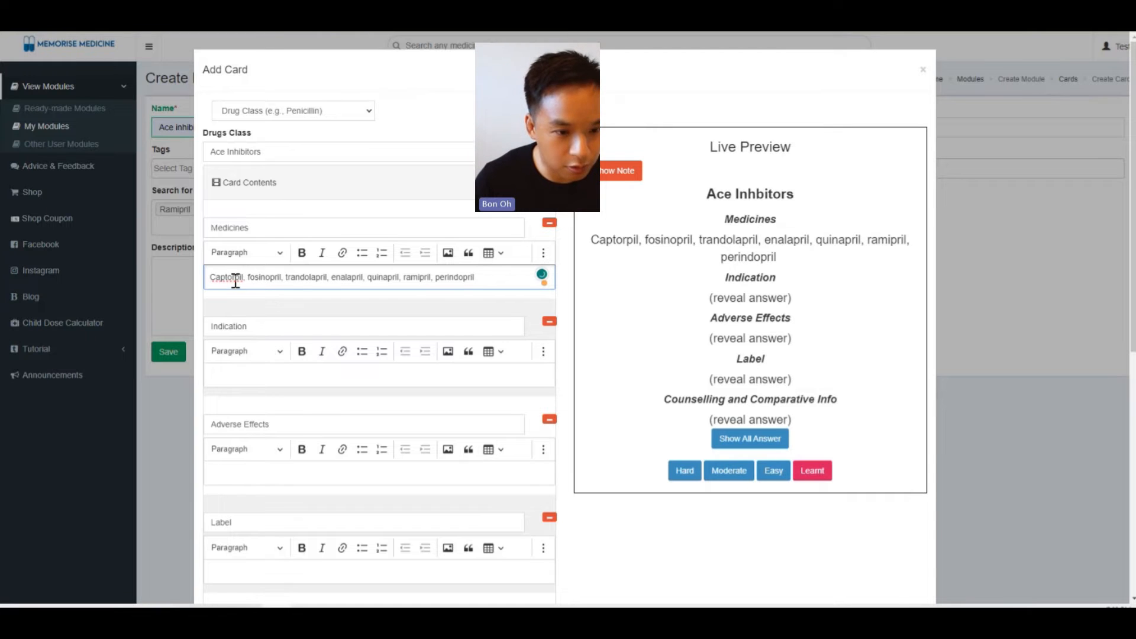
Enter "Hypertension," as the drug class card's indication, correcting its spelling
{"action": "left_click", "coordinate": [247, 376]}
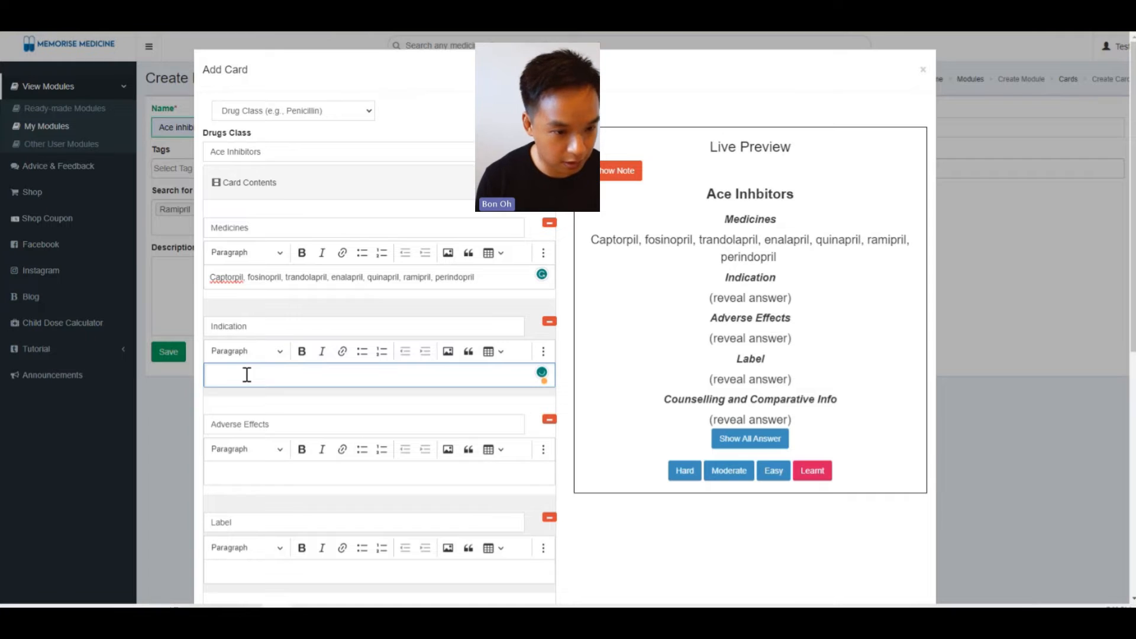
{"action": "type", "text": "Hyper"}
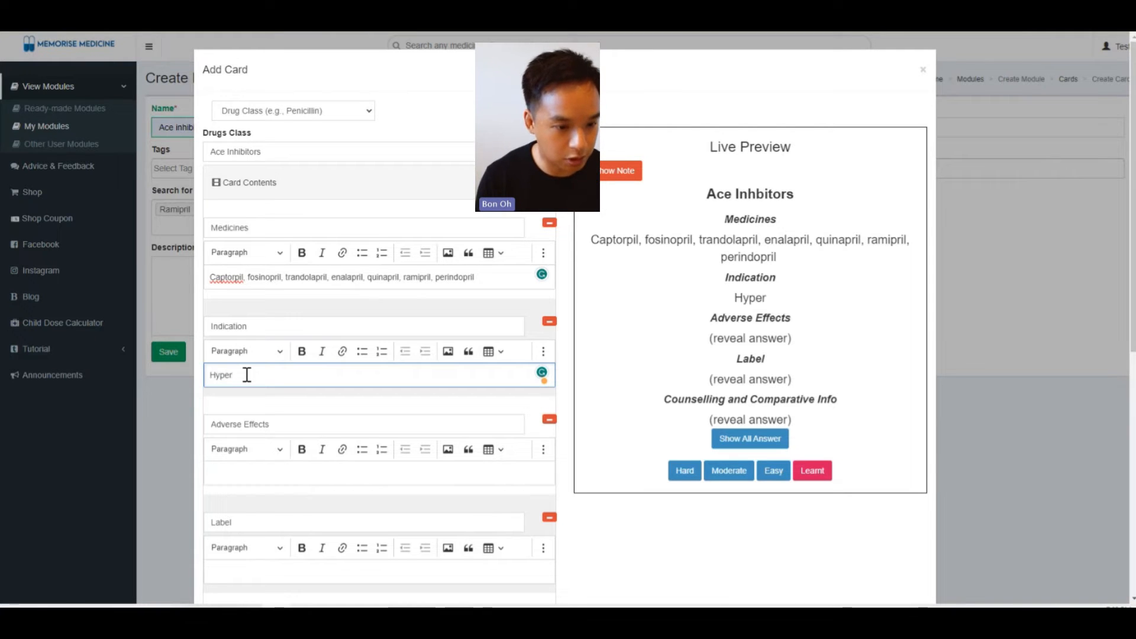
{"action": "type", "text": "tenion,"}
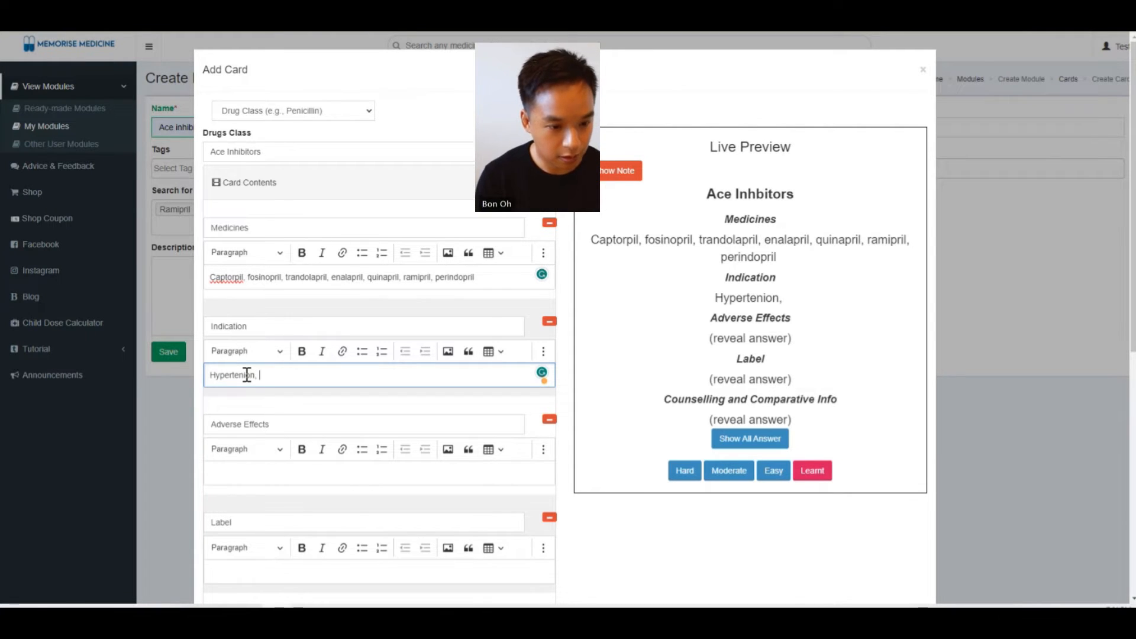
{"action": "left_click", "coordinate": [247, 375]}
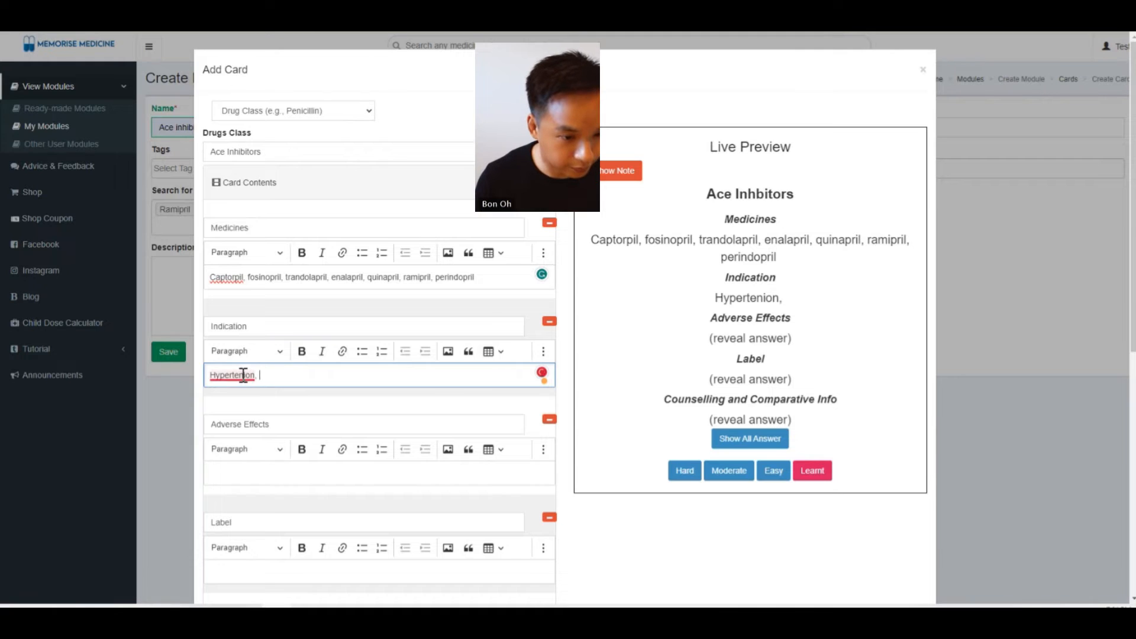
{"action": "left_click", "coordinate": [245, 400]}
Enter "cough, hyperkalemia, hypotension" as the drug class card's adverse effects and "11, 16" as its label
{"action": "scroll", "coordinate": [277, 391], "scroll_direction": "down", "scroll_amount": 2}
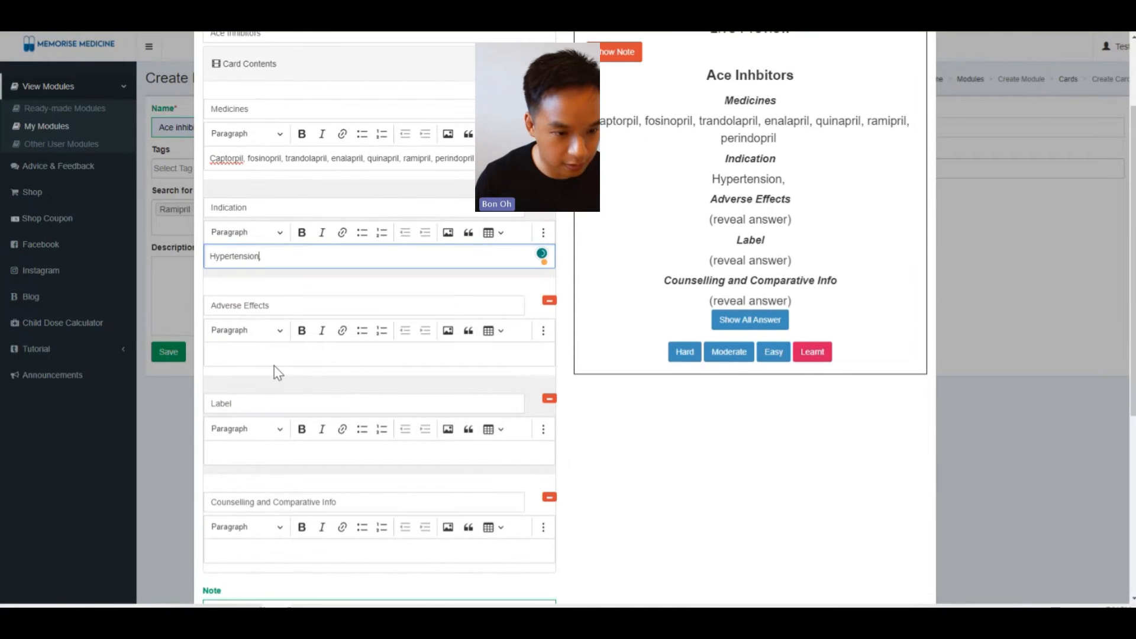
{"action": "left_click", "coordinate": [273, 354]}
{"action": "type", "text": "cough, "}
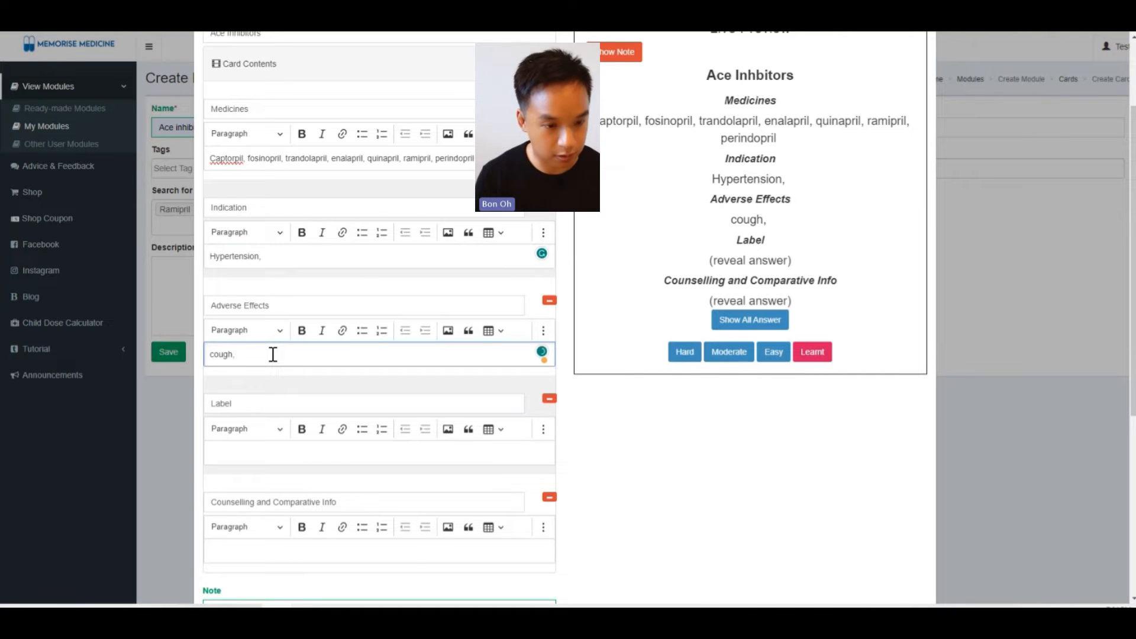
{"action": "type", "text": "hyp"}
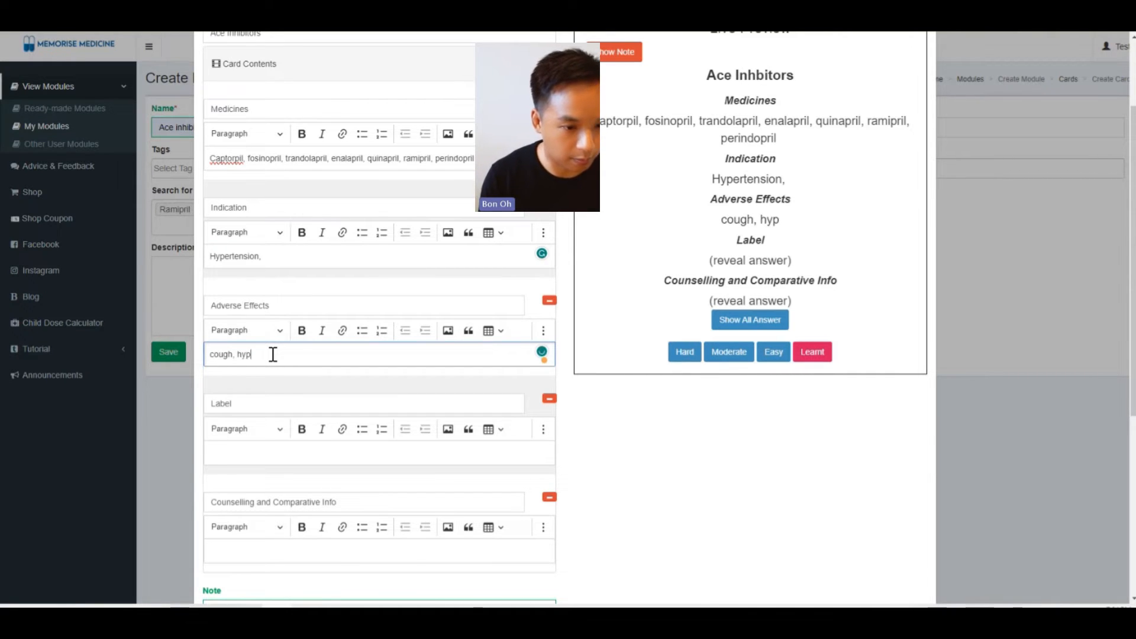
{"action": "type", "text": "erkalemia"}
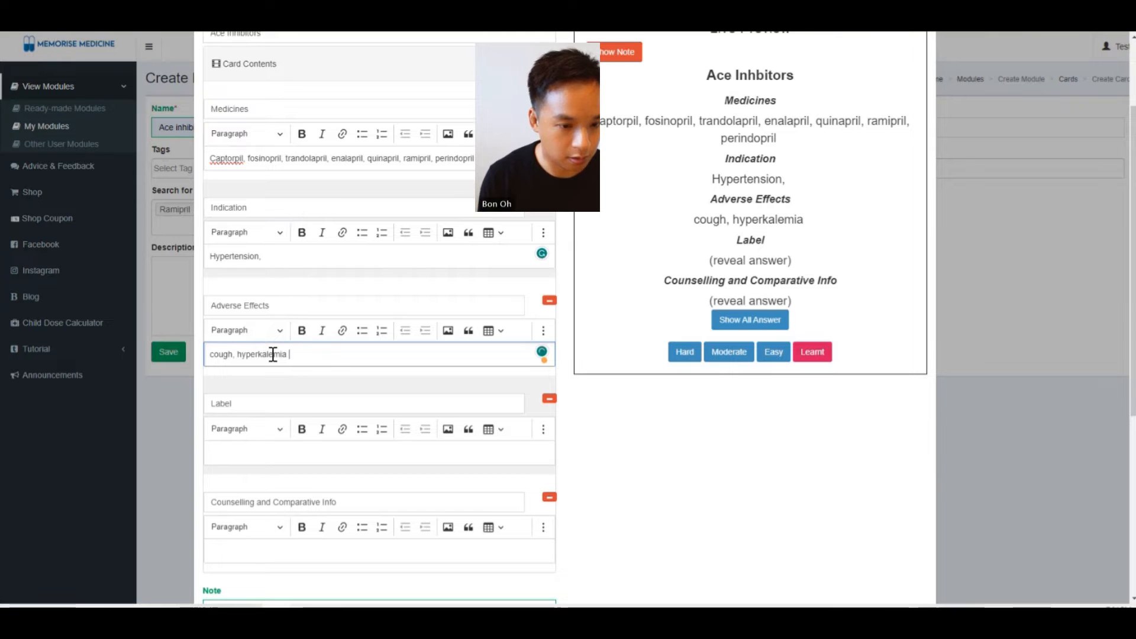
{"action": "type", "text": ", hypotension"}
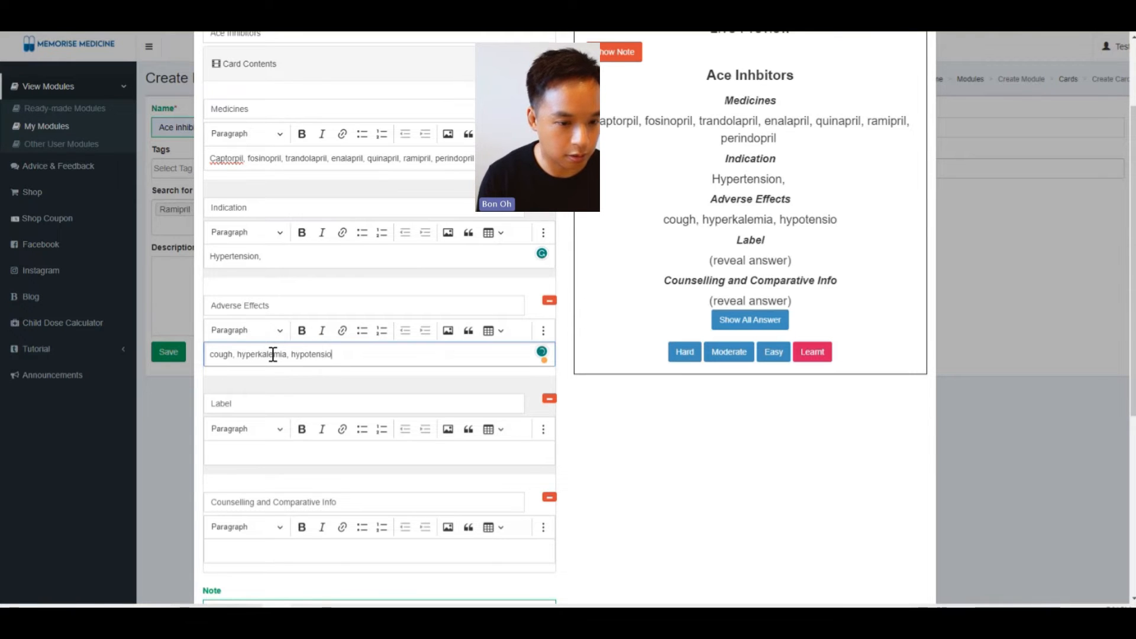
{"action": "left_click", "coordinate": [269, 457]}
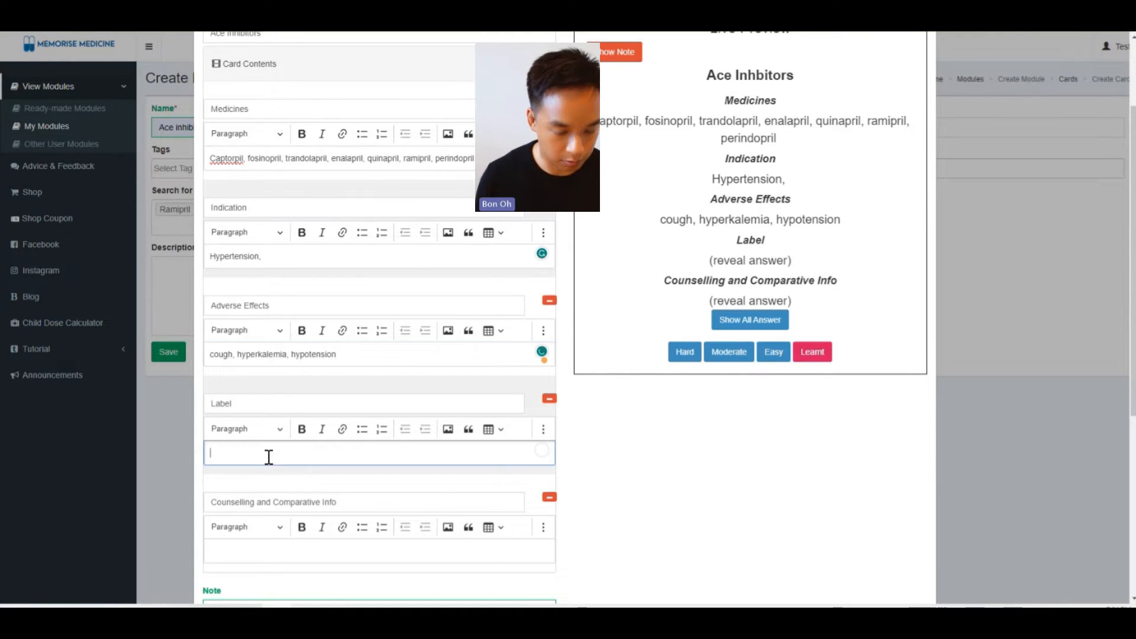
{"action": "type", "text": "11, 16"}
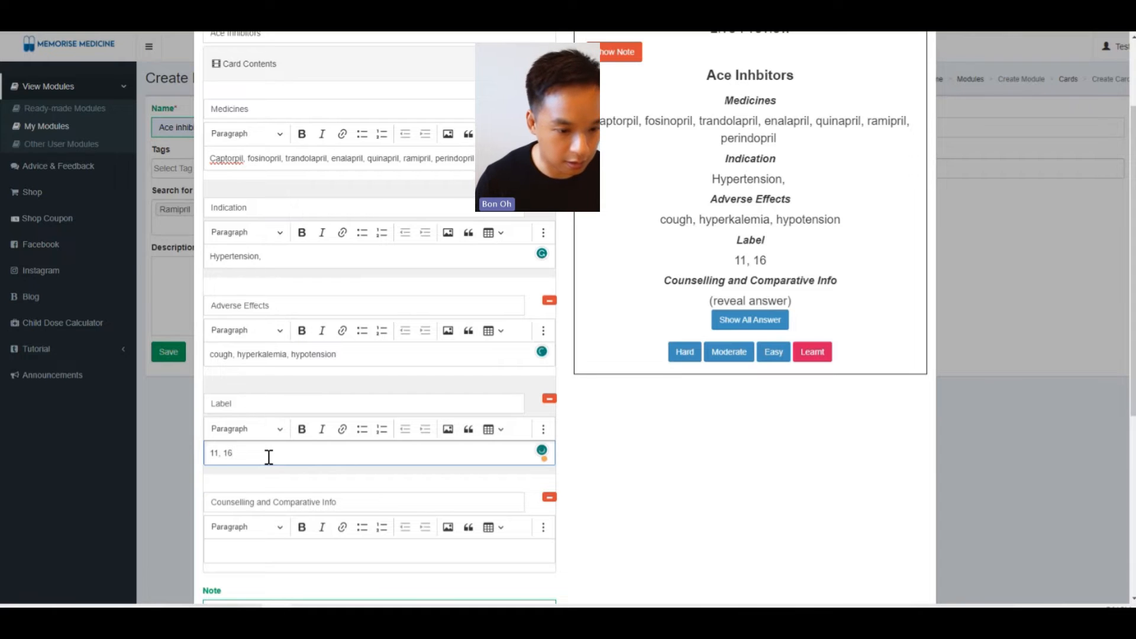
Enter "don't take potassium unless advised" as the drug class card's counselling and comparative info, and create the card
{"action": "scroll", "coordinate": [270, 474], "scroll_direction": "down", "scroll_amount": 2}
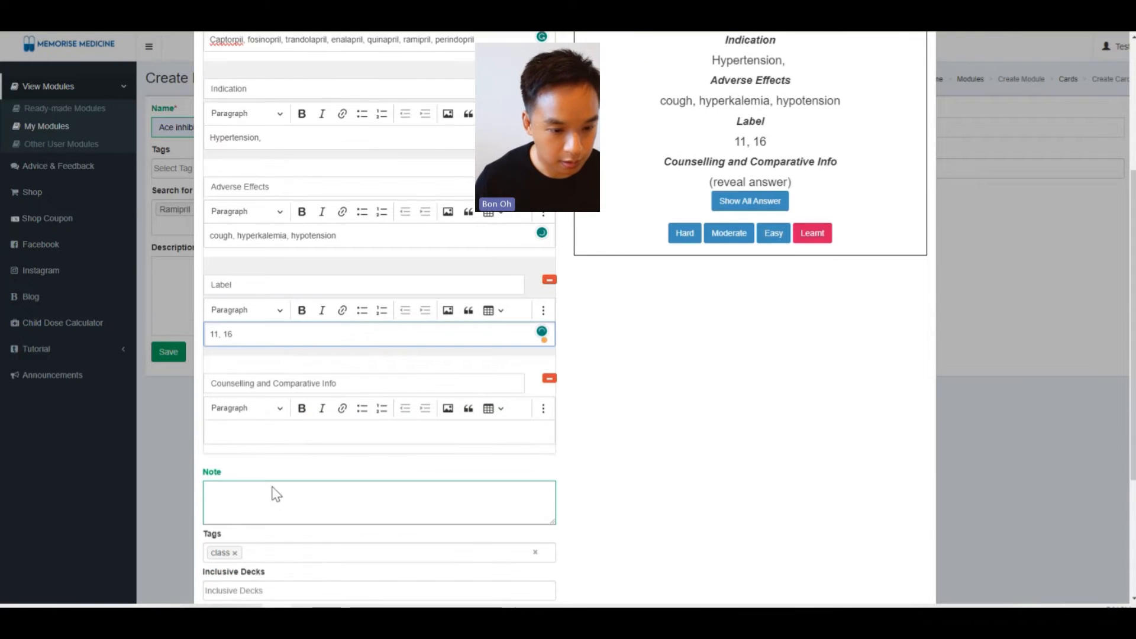
{"action": "left_click", "coordinate": [261, 435]}
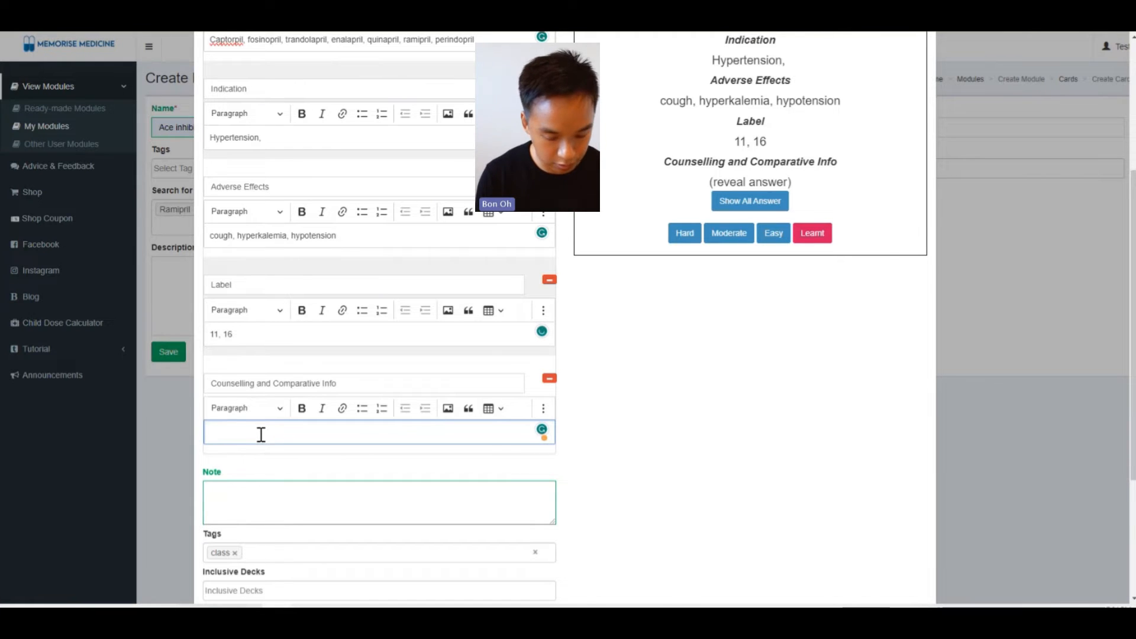
{"action": "type", "text": "don't take"}
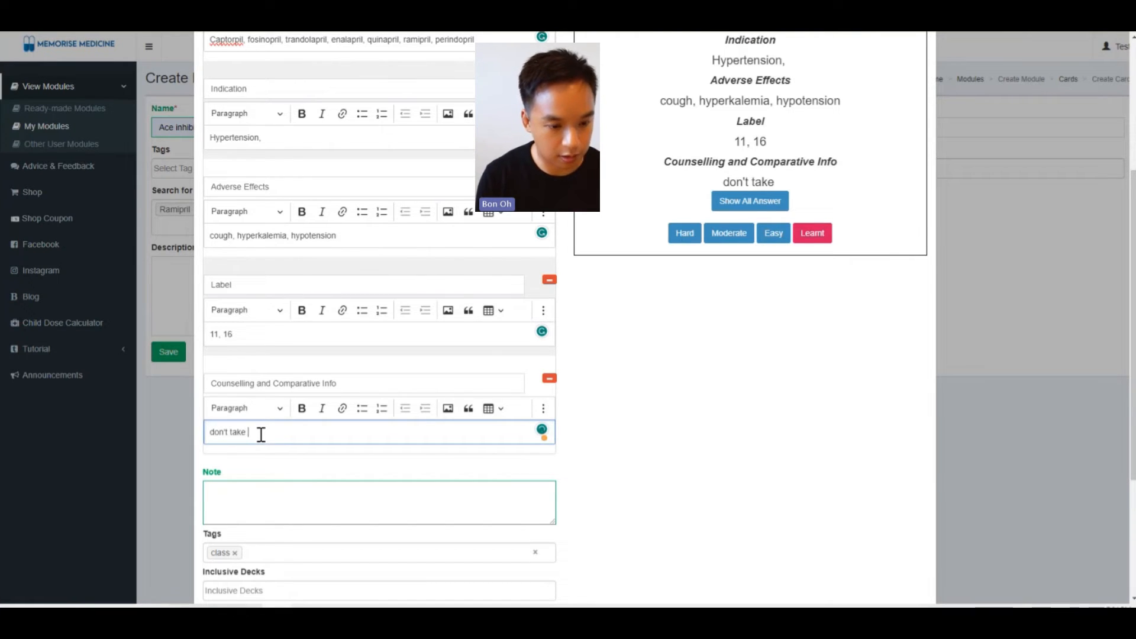
{"action": "type", "text": " p"}
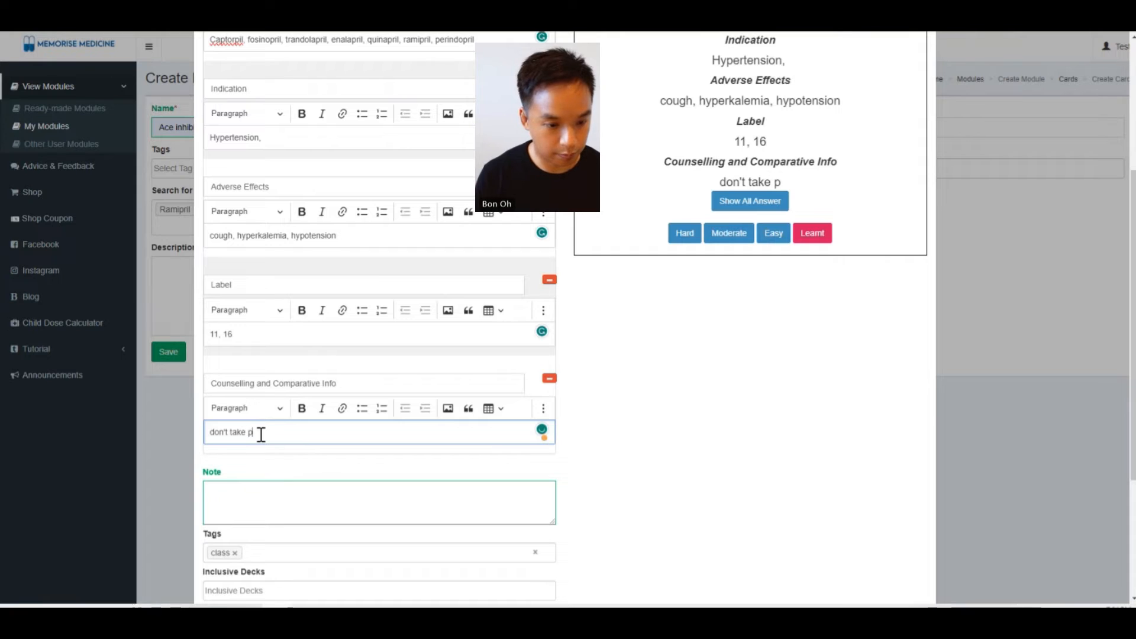
{"action": "type", "text": "otassium "}
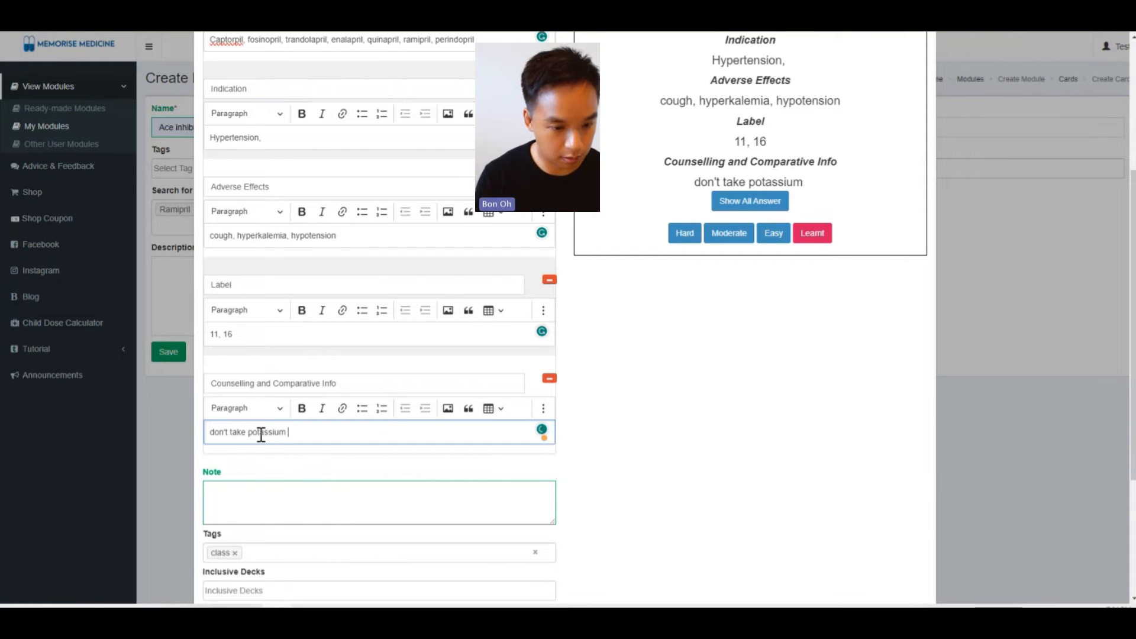
{"action": "type", "text": "unless a"}
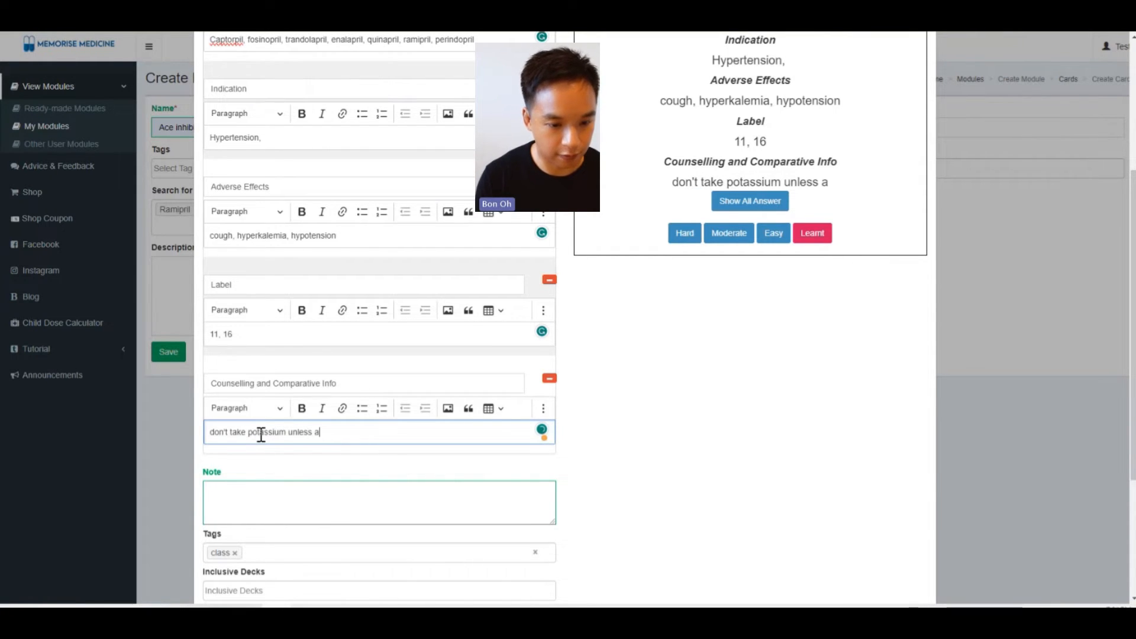
{"action": "type", "text": "dvised"}
{"action": "scroll", "coordinate": [261, 435], "scroll_direction": "down", "scroll_amount": 3}
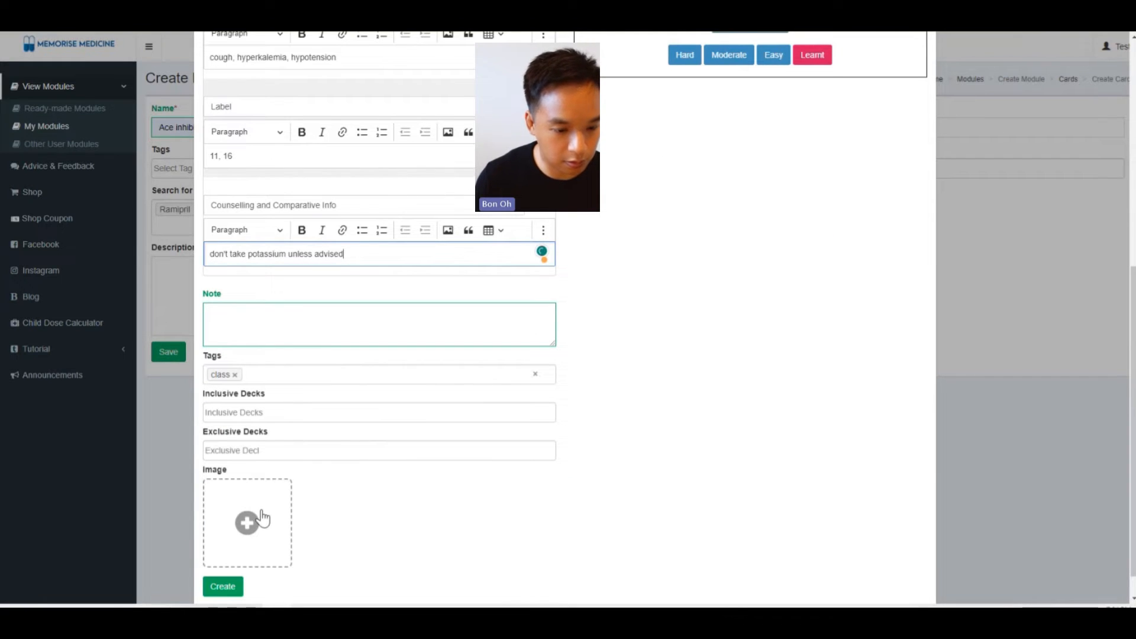
{"action": "left_click", "coordinate": [228, 588]}
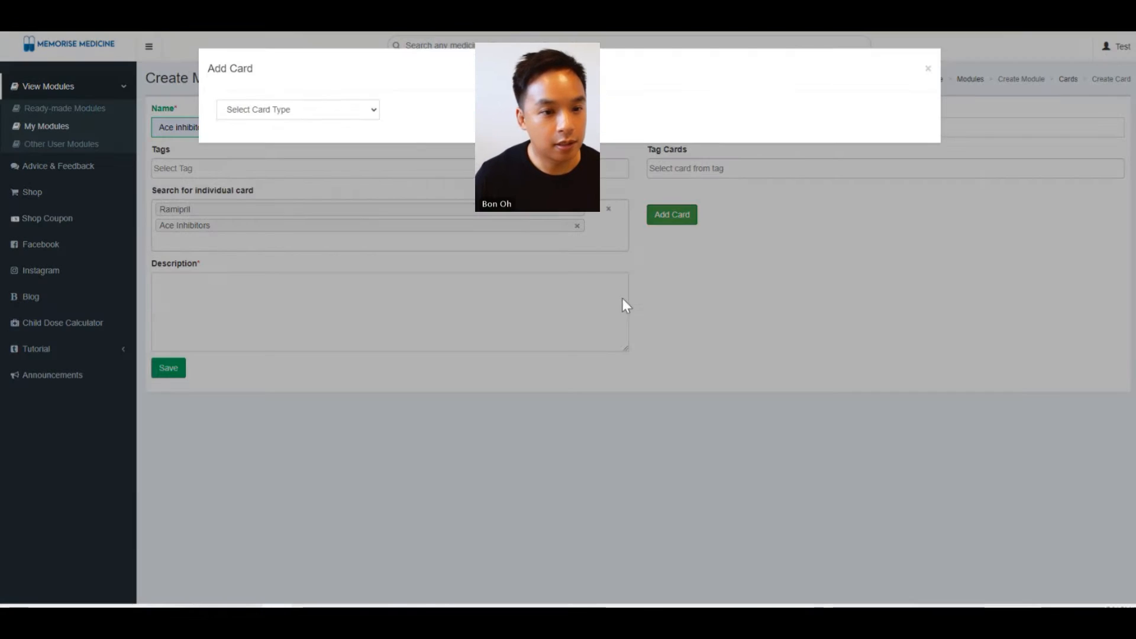
Add a new Blank card to the module and set its heading to "Ace Inhbitors Q&A"
{"action": "left_click", "coordinate": [680, 221]}
{"action": "left_click", "coordinate": [368, 111]}
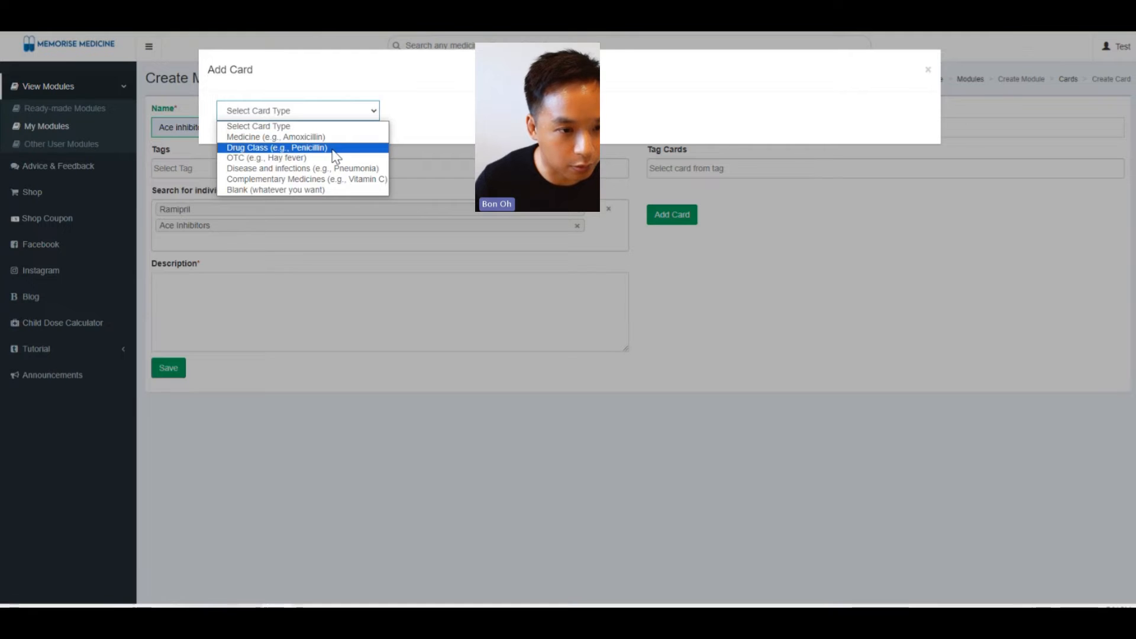
{"action": "left_click", "coordinate": [311, 190]}
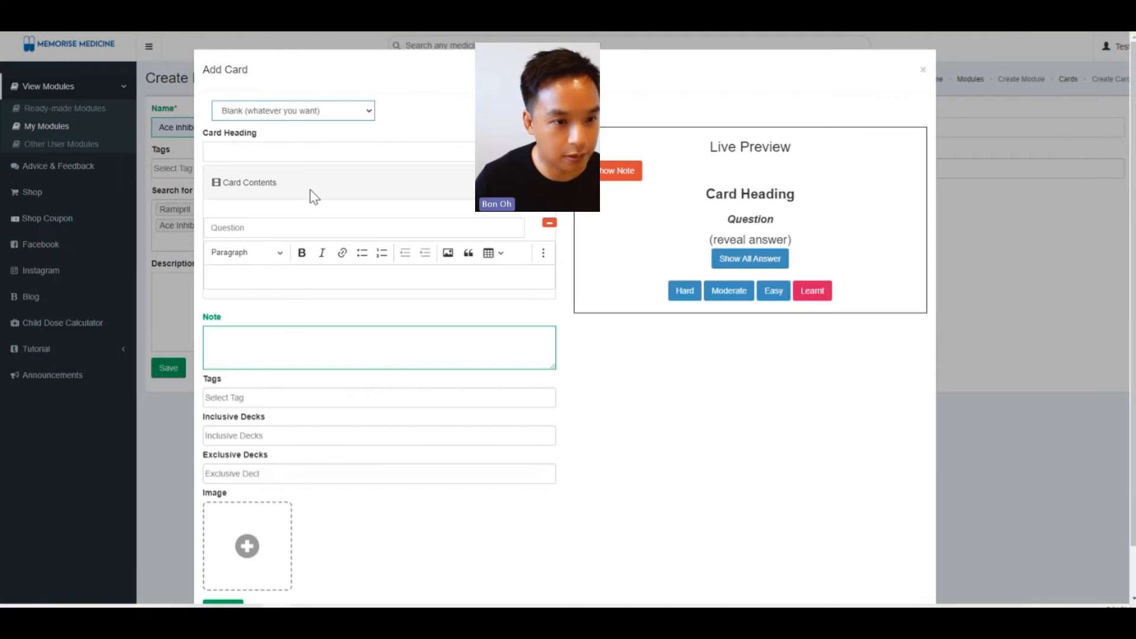
{"action": "left_click", "coordinate": [291, 147]}
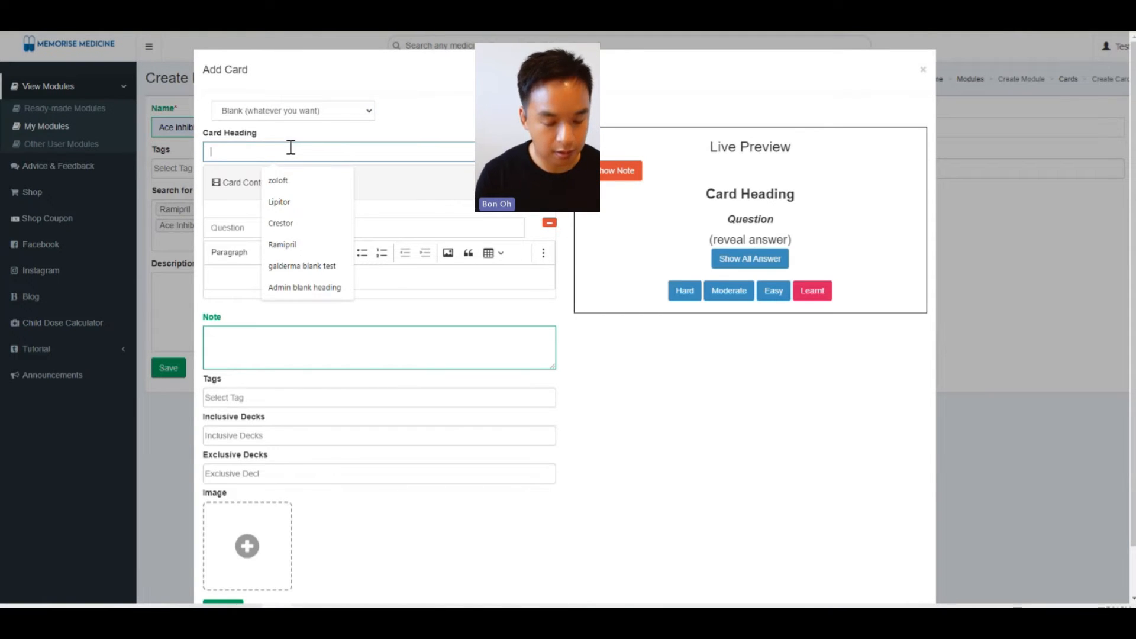
{"action": "type", "text": "Ace I"}
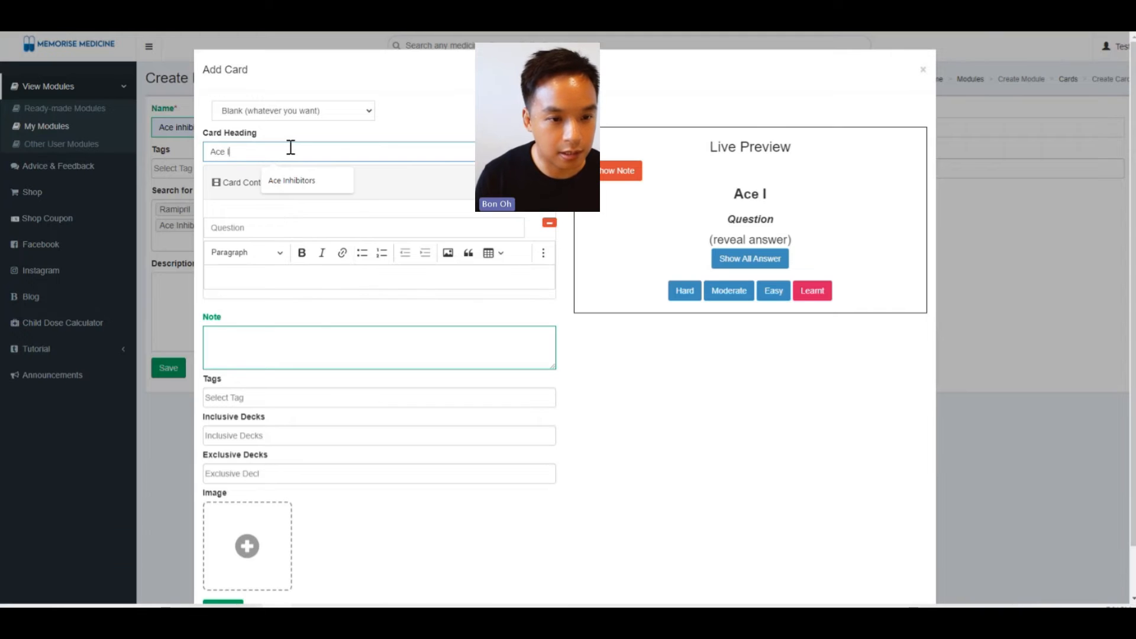
{"action": "type", "text": "nhbitors Q"}
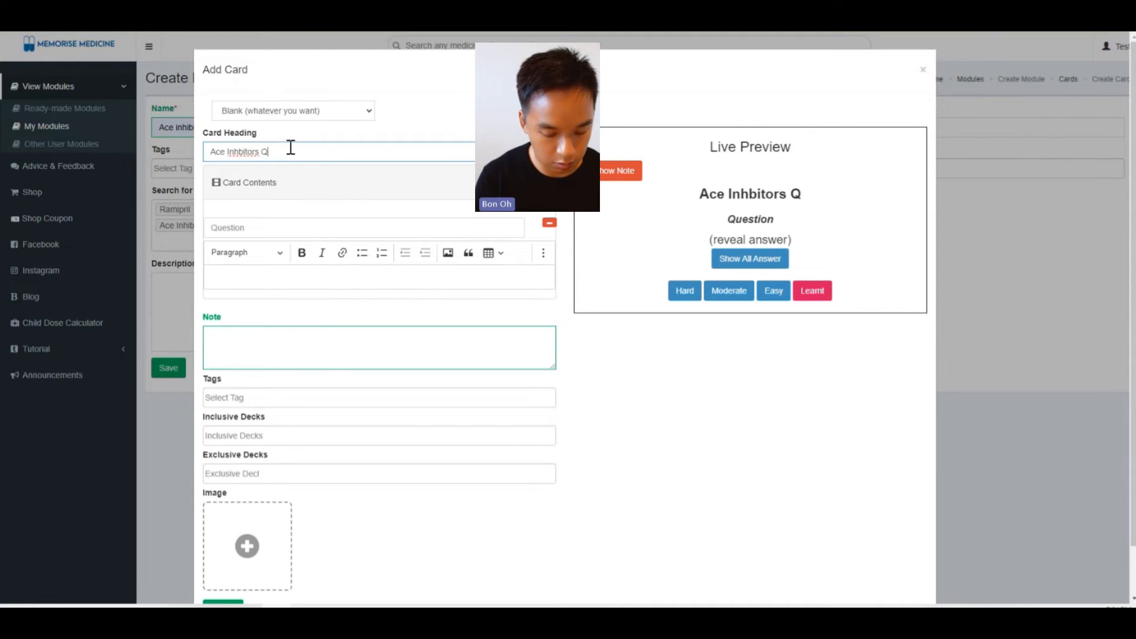
{"action": "type", "text": "&A"}
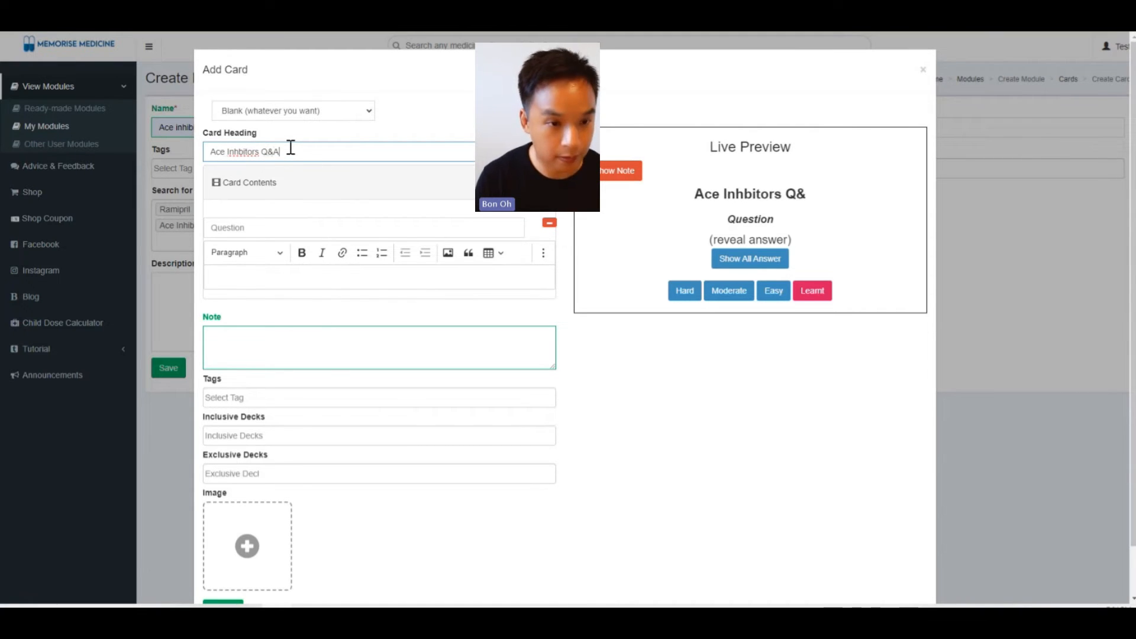
Enter "Which ACEi is taken twice daily?" as the blank card's first question
{"action": "left_click", "coordinate": [260, 224]}
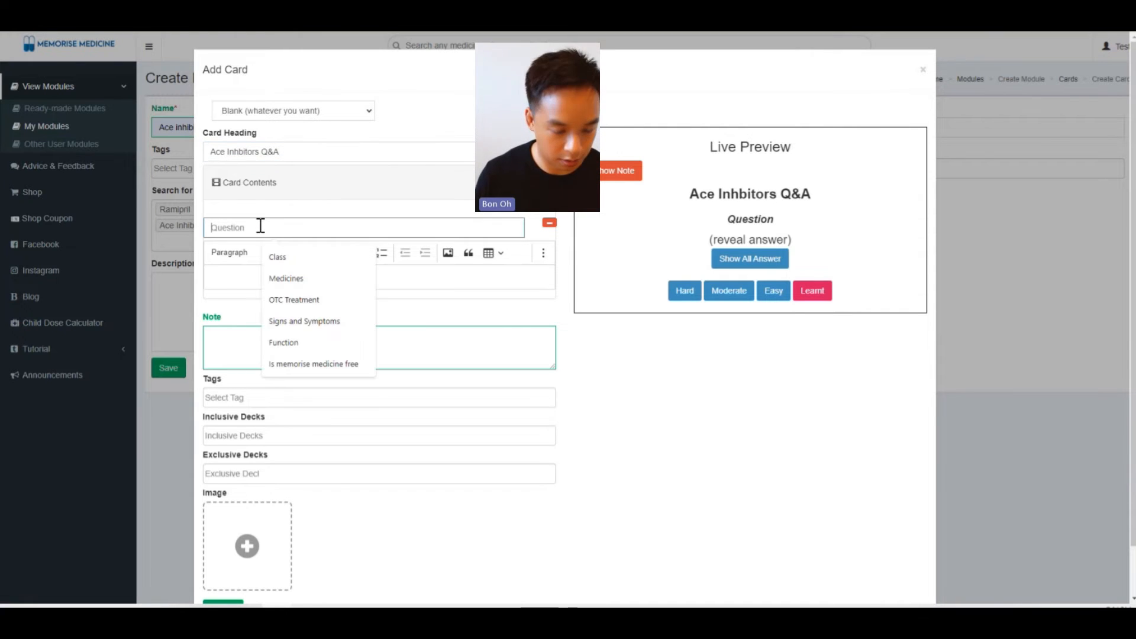
{"action": "type", "text": "Which"}
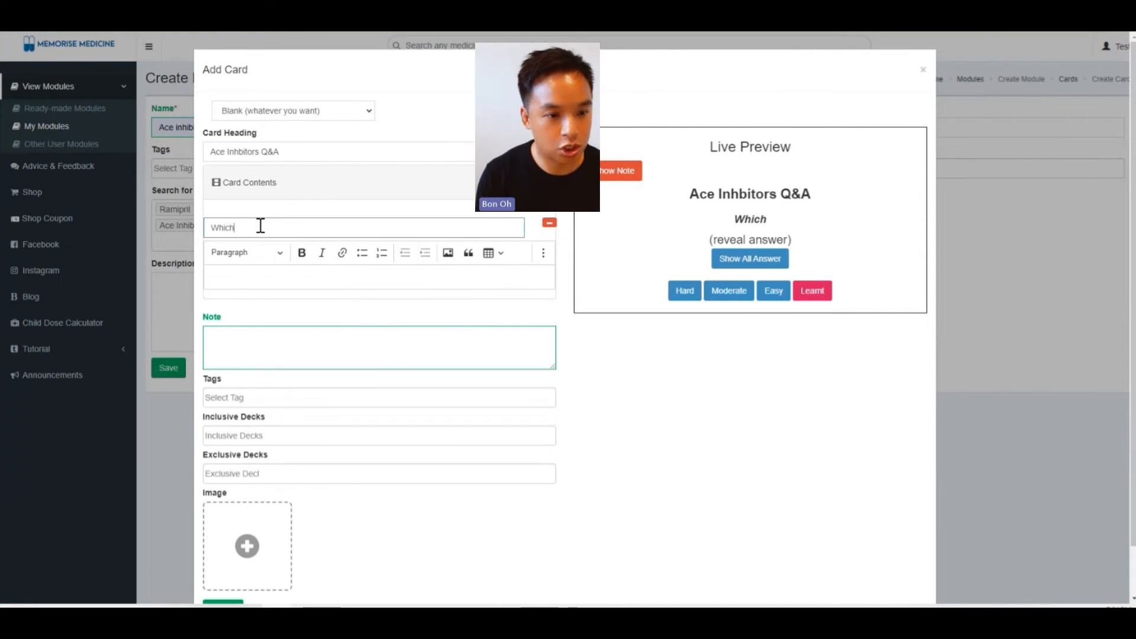
{"action": "type", "text": " ACE in"}
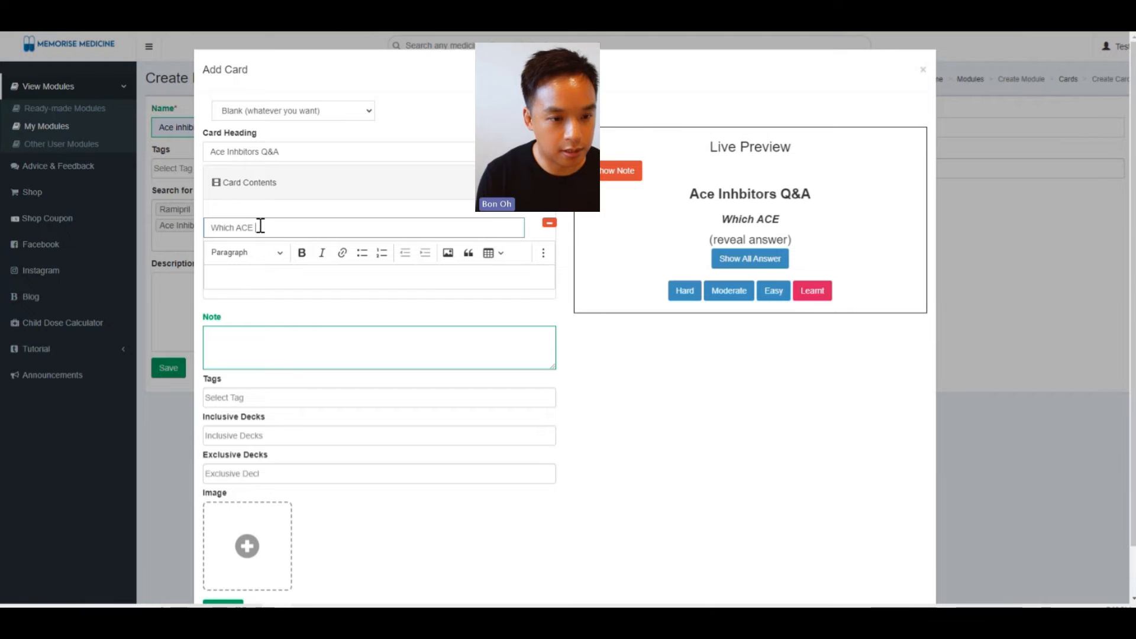
{"action": "key", "text": "BackSpace"}
{"action": "key", "text": "BackSpace"}
{"action": "type", "text": "i"}
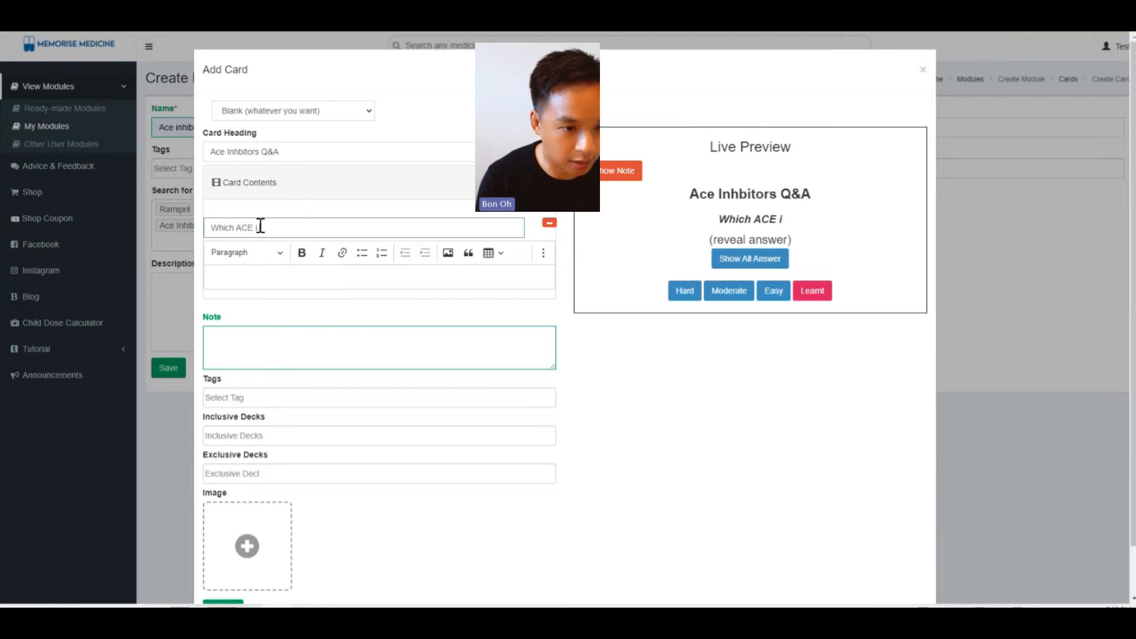
{"action": "key", "text": "BackSpace"}
{"action": "key", "text": "BackSpace"}
{"action": "type", "text": "i"}
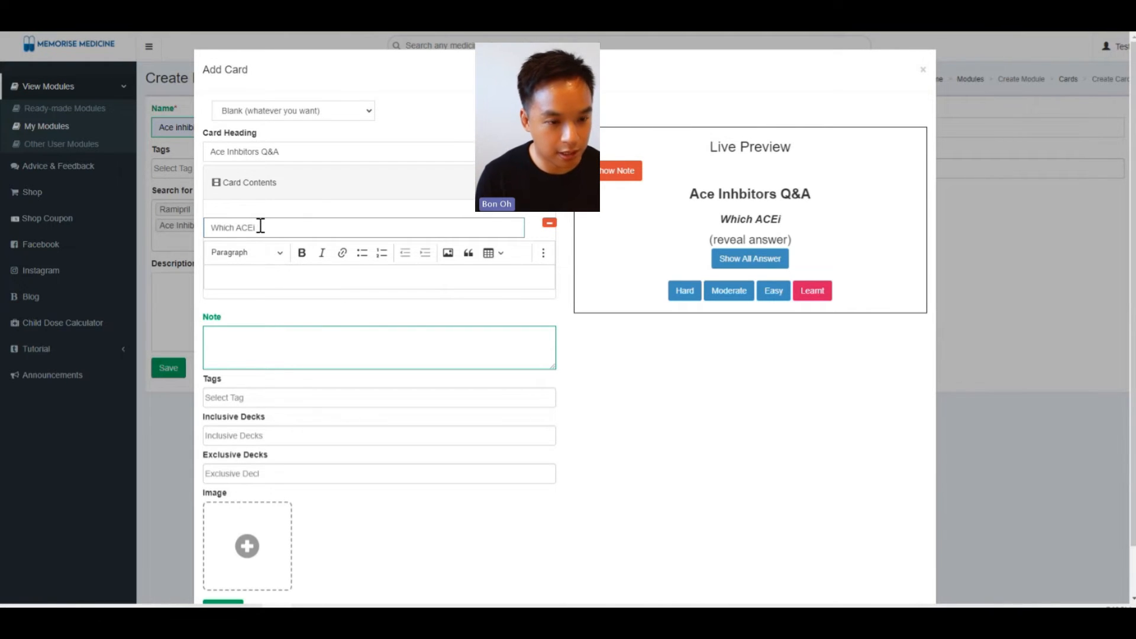
{"action": "type", "text": " i"}
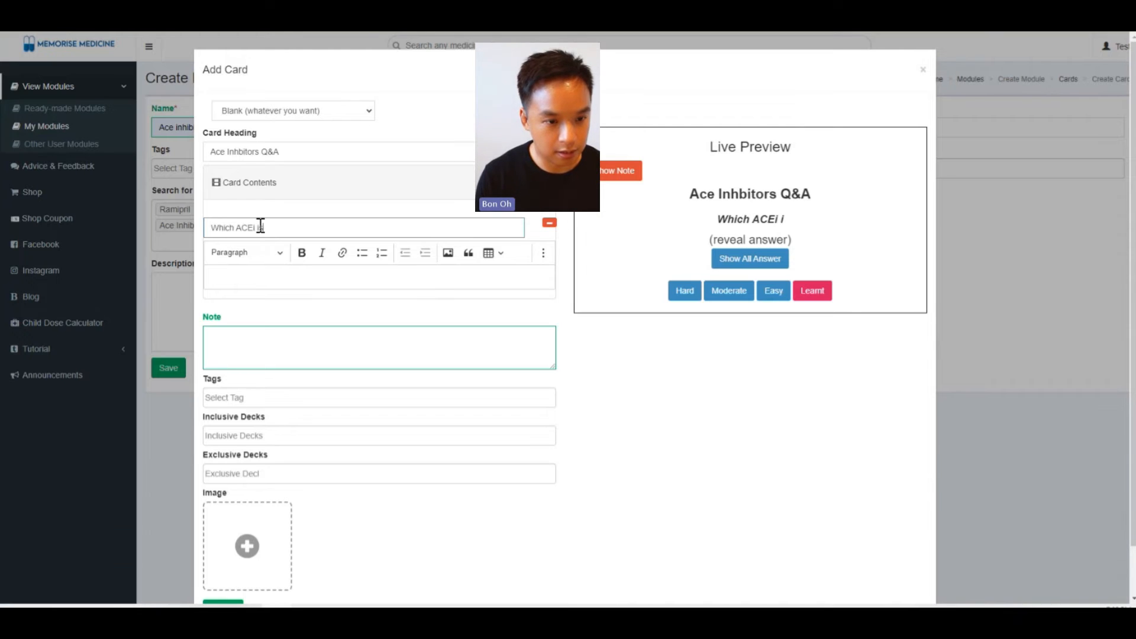
{"action": "type", "text": "s taken "}
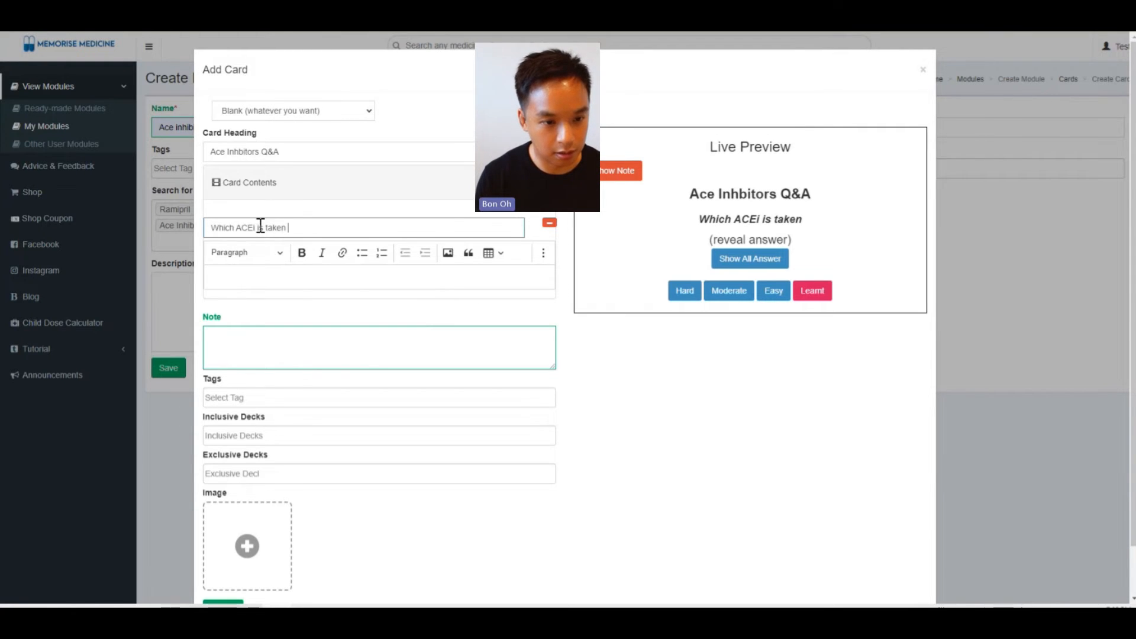
{"action": "type", "text": "twice daily"}
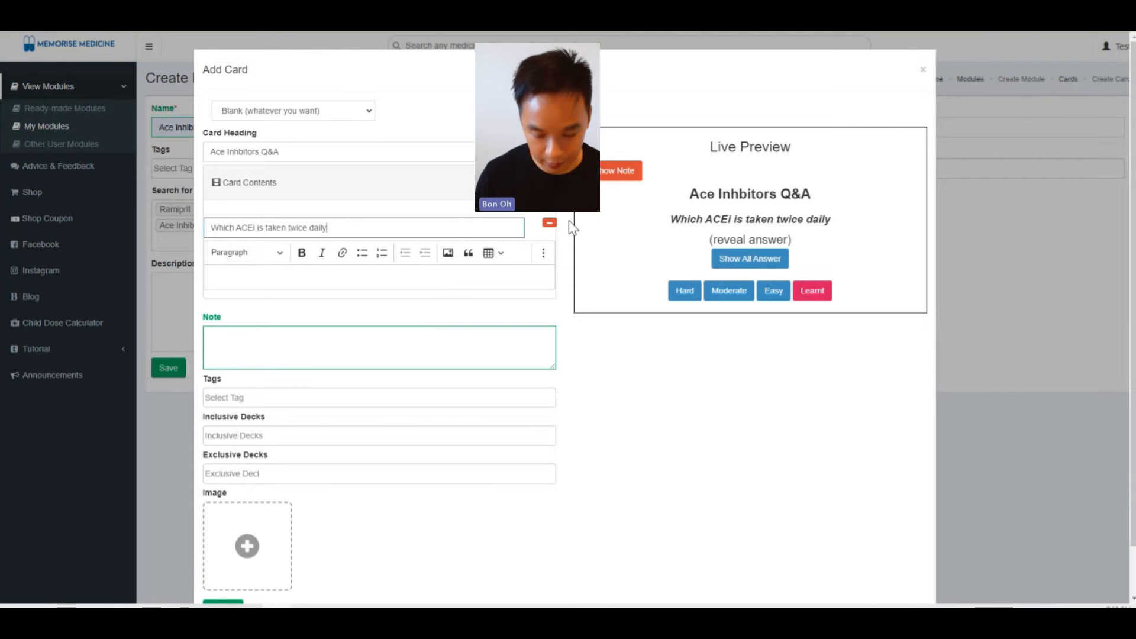
{"action": "type", "text": "?"}
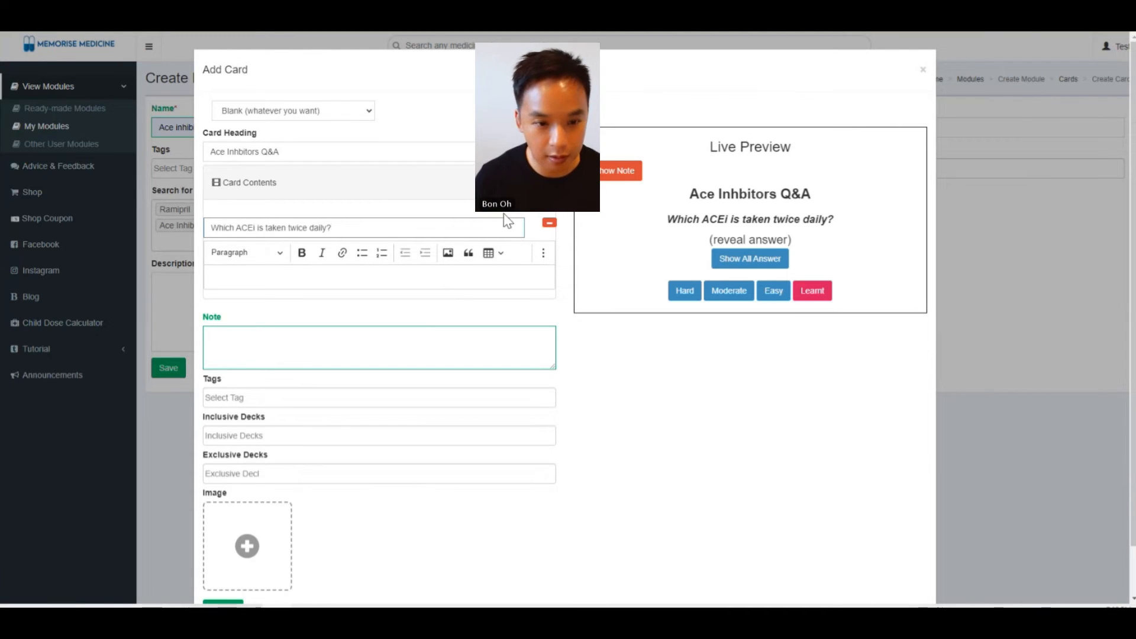
Enter "captopril" as the answer to the first question, correcting its spelling
{"action": "left_click", "coordinate": [286, 277]}
{"action": "type", "text": "captorpil"}
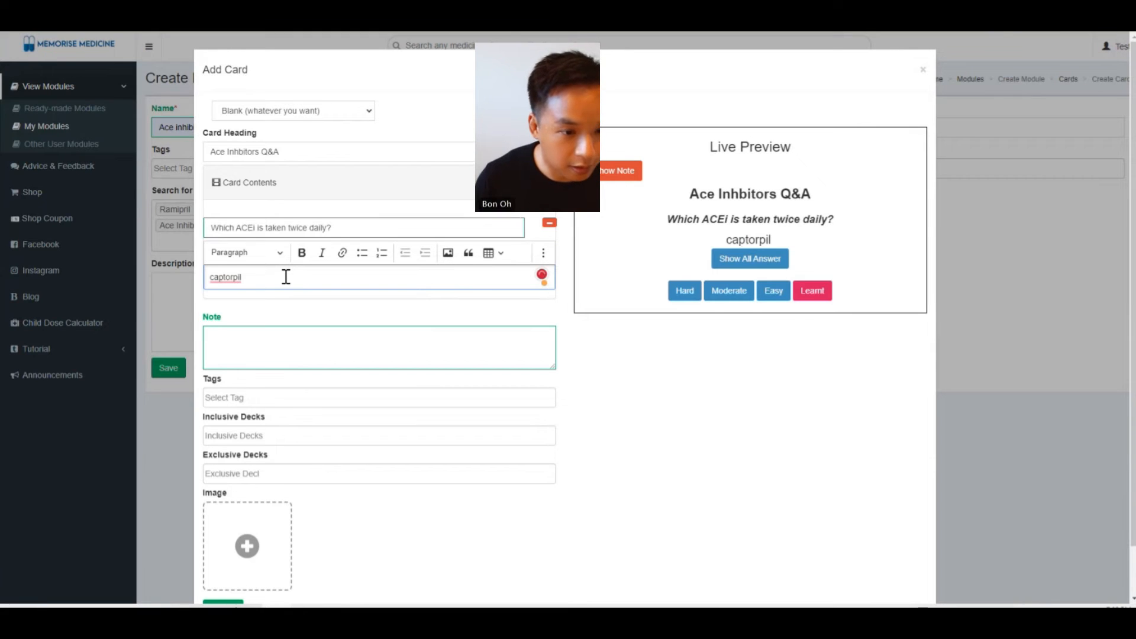
{"action": "right_click", "coordinate": [219, 278]}
{"action": "left_click", "coordinate": [251, 300]}
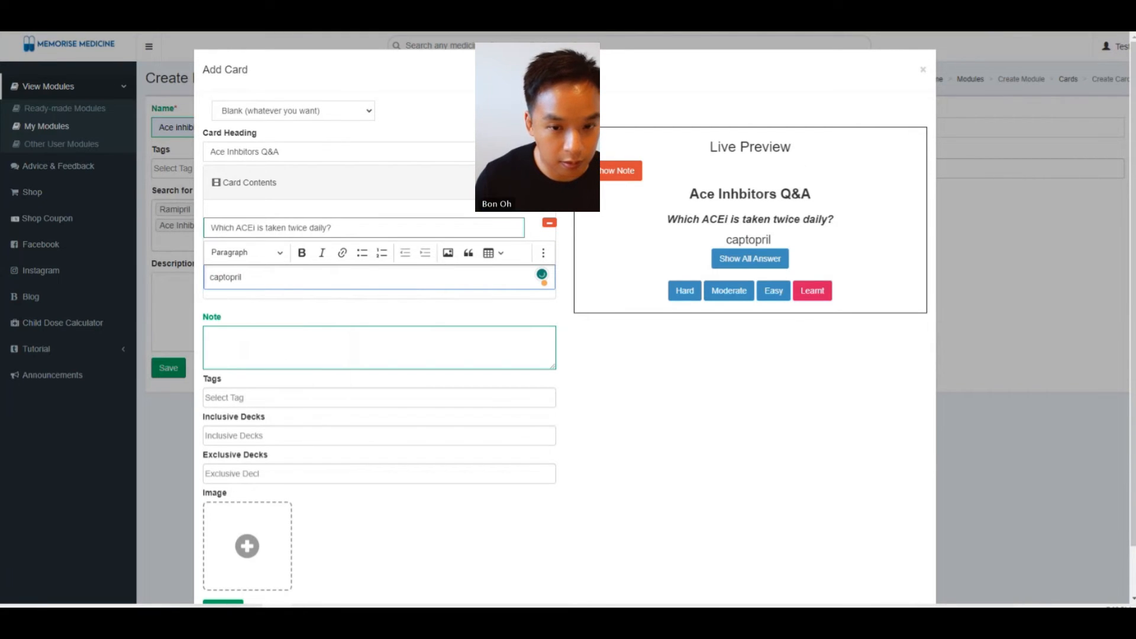
Add a second question to the card, "Do ACEi cause dry or productive cough", with the answer "Dry cough"
{"action": "left_click", "coordinate": [540, 183]}
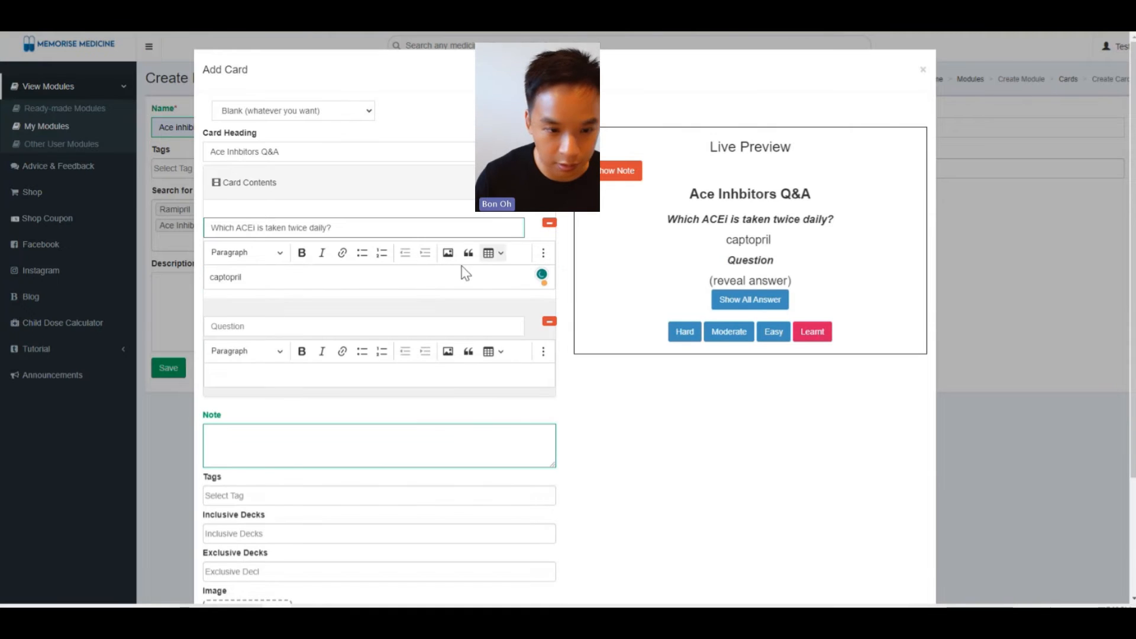
{"action": "left_click", "coordinate": [309, 326]}
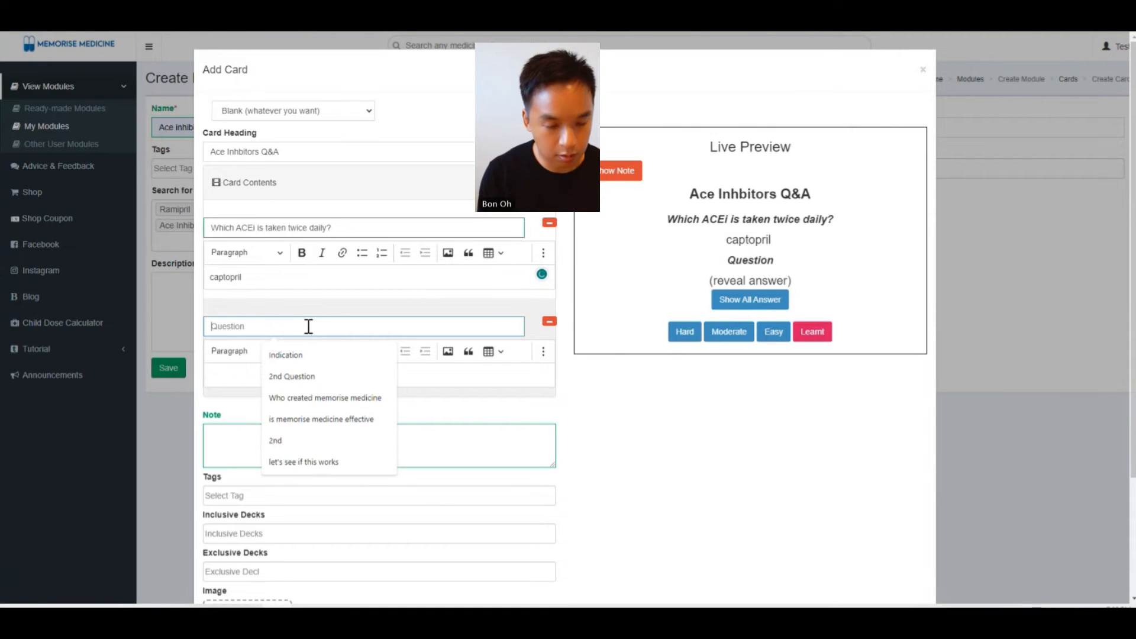
{"action": "type", "text": "Do Ace"}
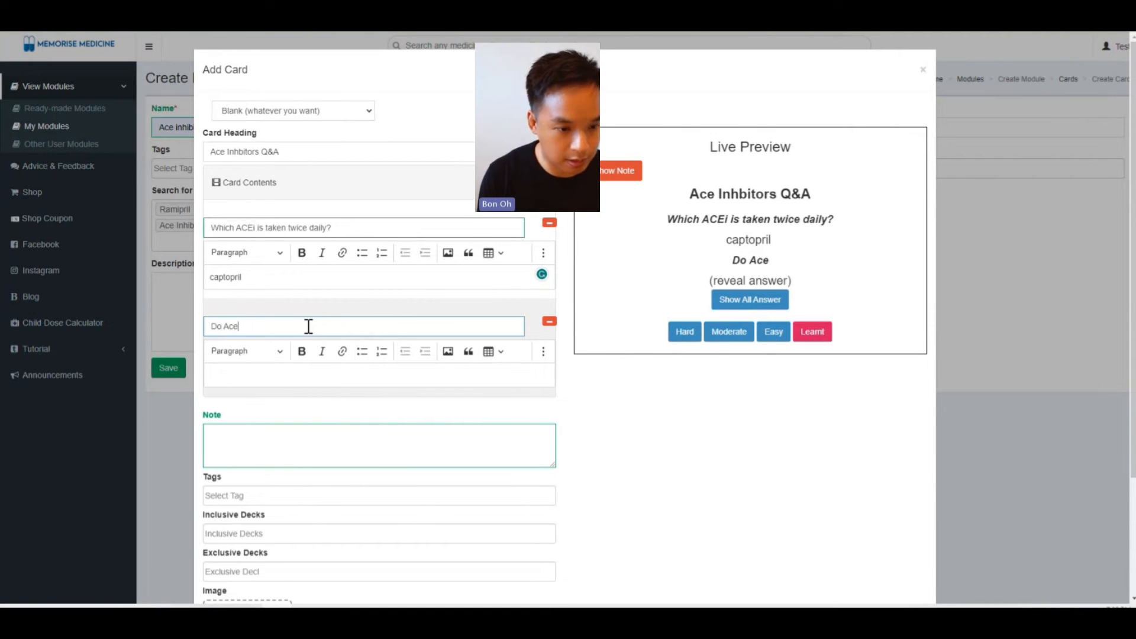
{"action": "key", "text": "BackSpace"}
{"action": "key", "text": "BackSpace"}
{"action": "type", "text": "CEi"}
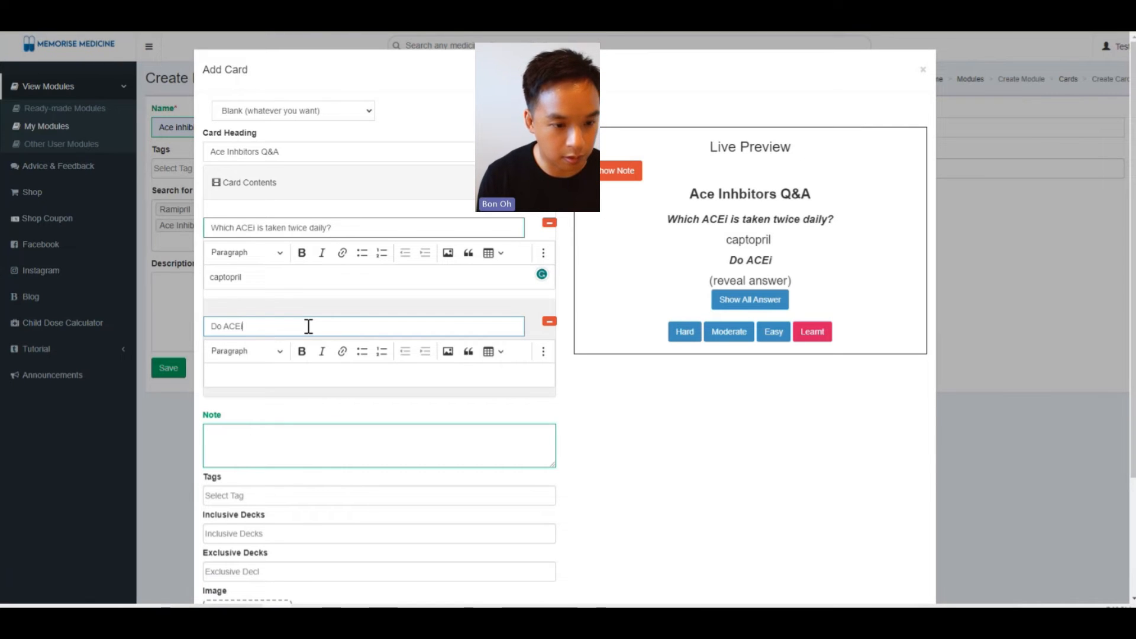
{"action": "type", "text": " caugh a"}
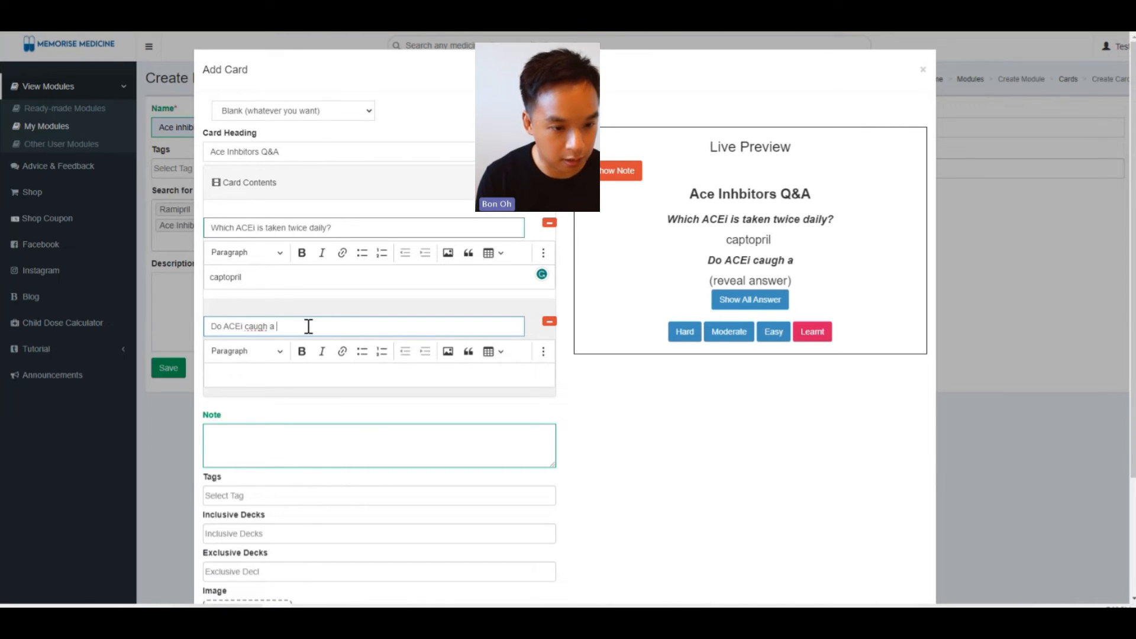
{"action": "key", "text": "BackSpace"}
{"action": "key", "text": "BackSpace"}
{"action": "key", "text": "BackSpace"}
{"action": "key", "text": "BackSpace"}
{"action": "type", "text": "se d"}
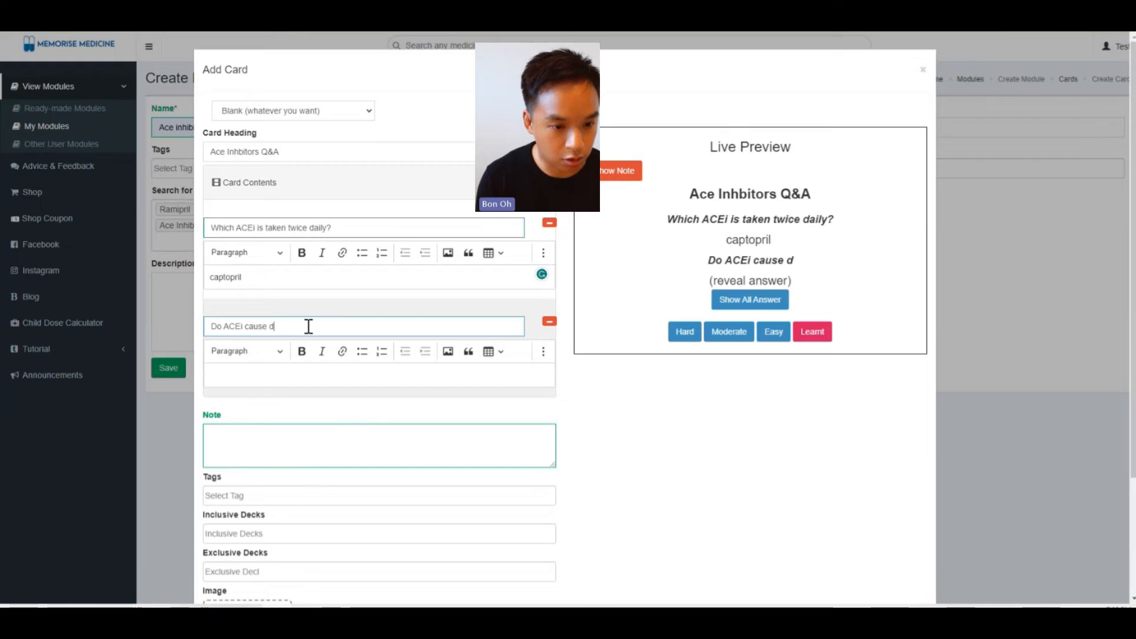
{"action": "type", "text": "ry or prou"}
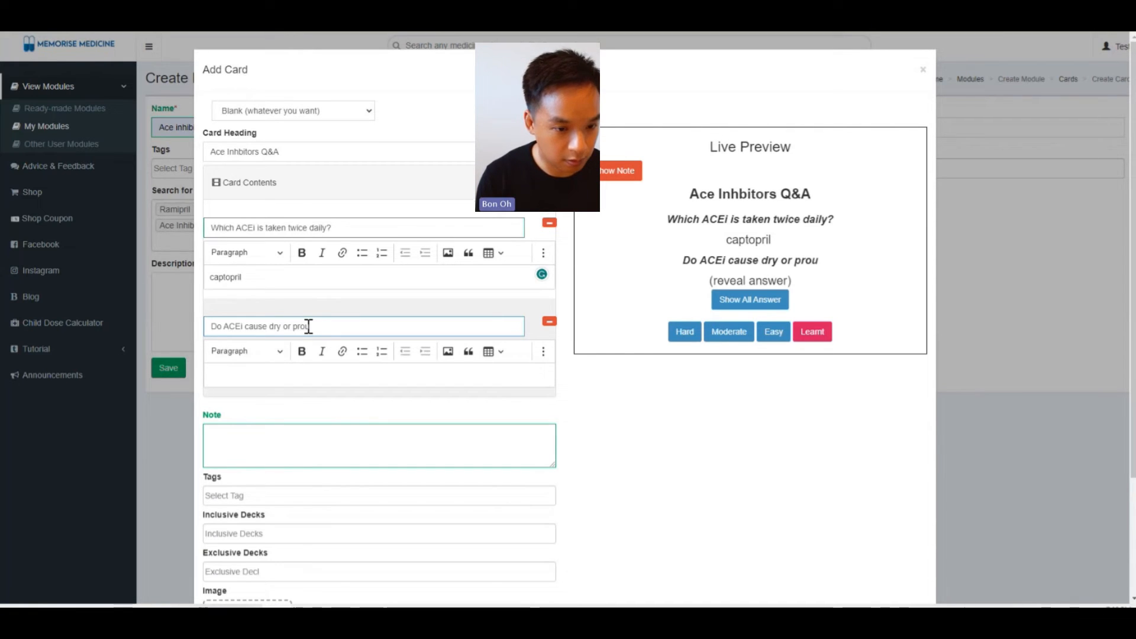
{"action": "key", "text": "BackSpace"}
{"action": "type", "text": "du"}
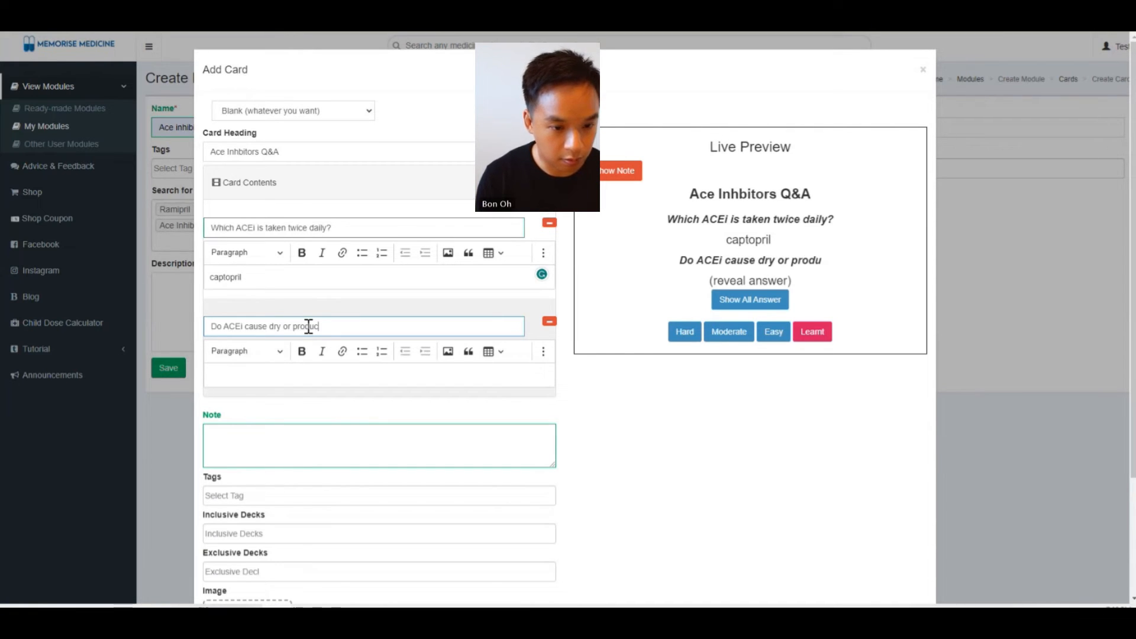
{"action": "type", "text": "ctive cough"}
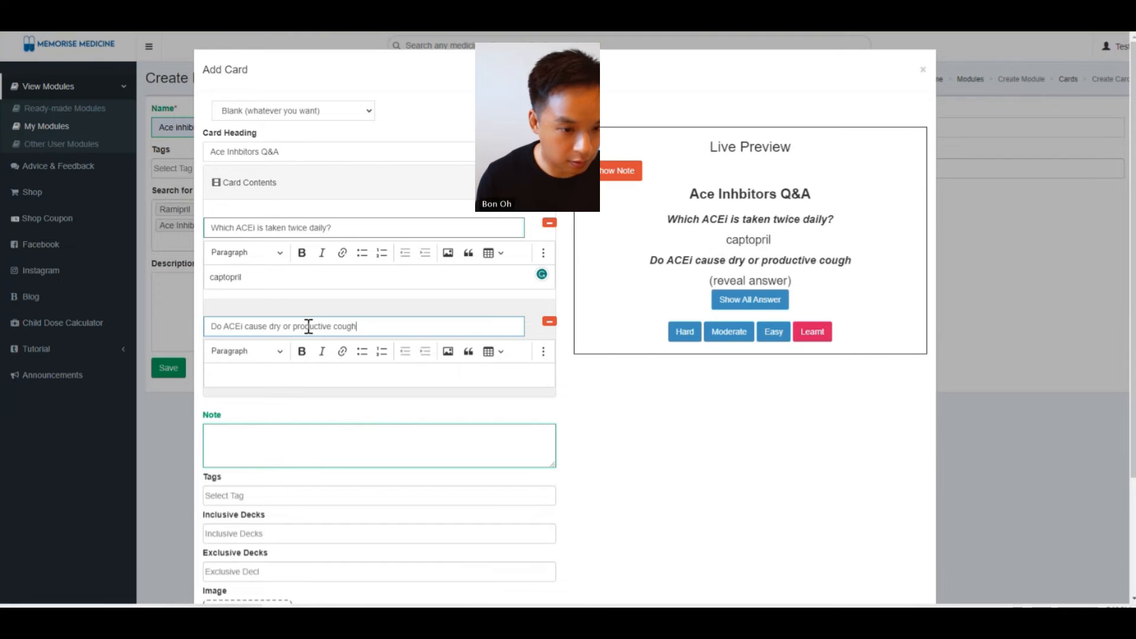
{"action": "left_click", "coordinate": [293, 376]}
{"action": "type", "text": "Dry cough"}
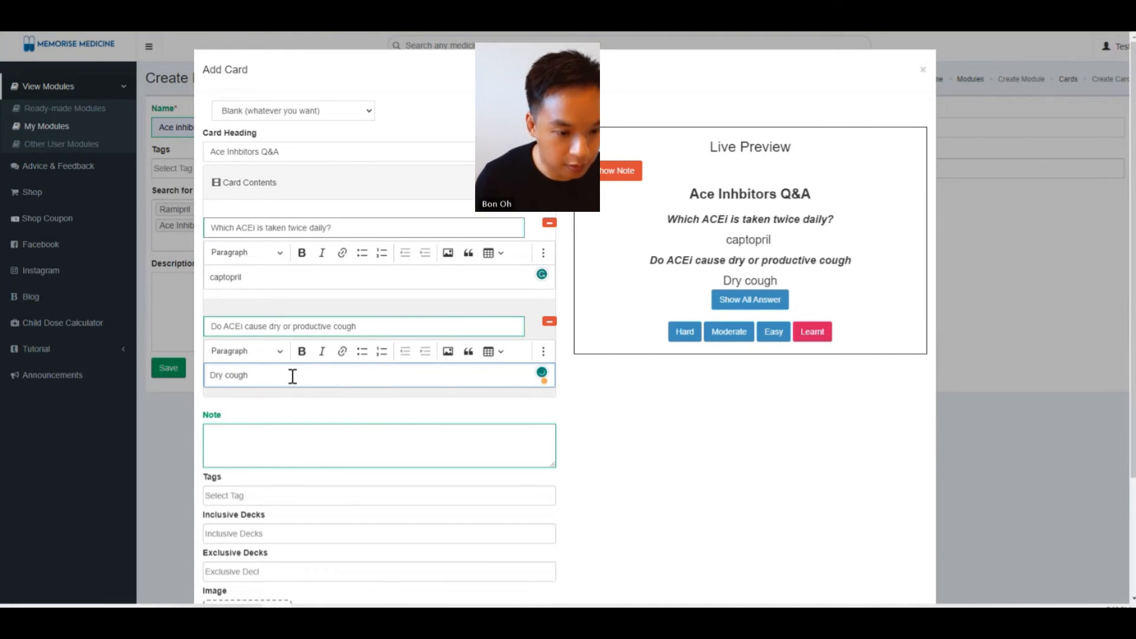
Create the Ace Inhbitors Q&A card and enter "all about acei" as the module's description
{"action": "scroll", "coordinate": [326, 388], "scroll_direction": "down", "scroll_amount": 2}
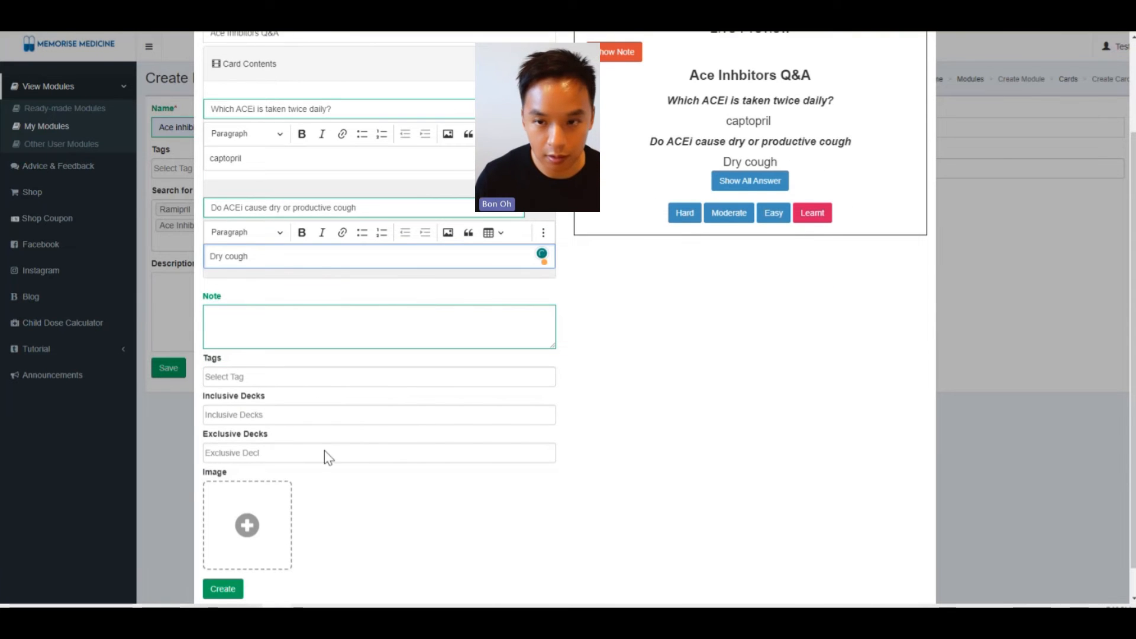
{"action": "left_click", "coordinate": [234, 588]}
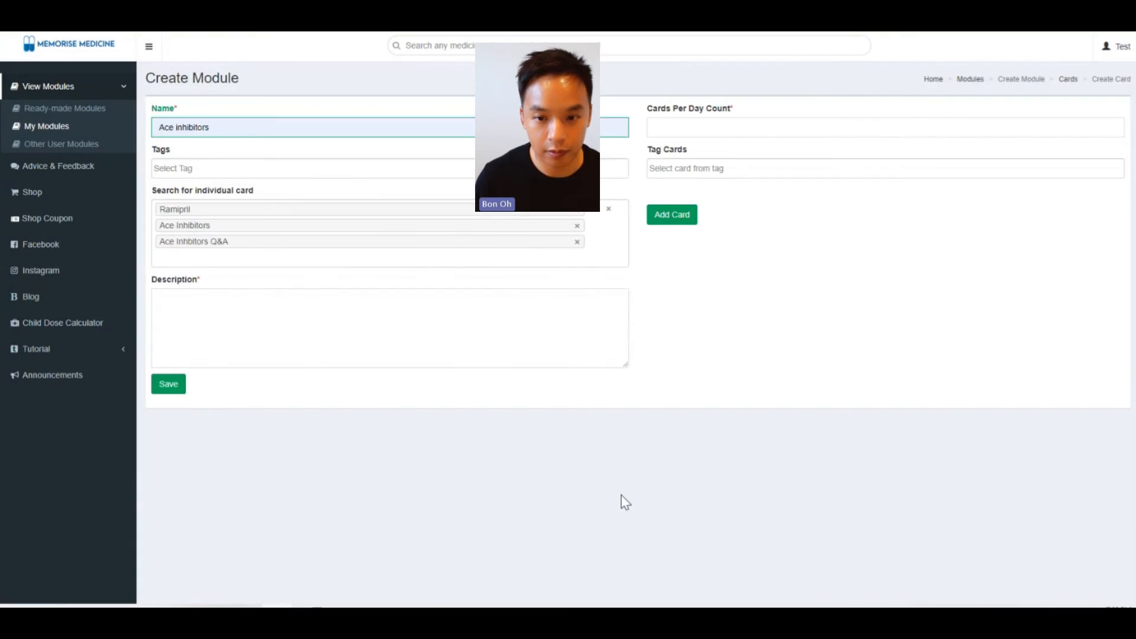
{"action": "left_click", "coordinate": [304, 332]}
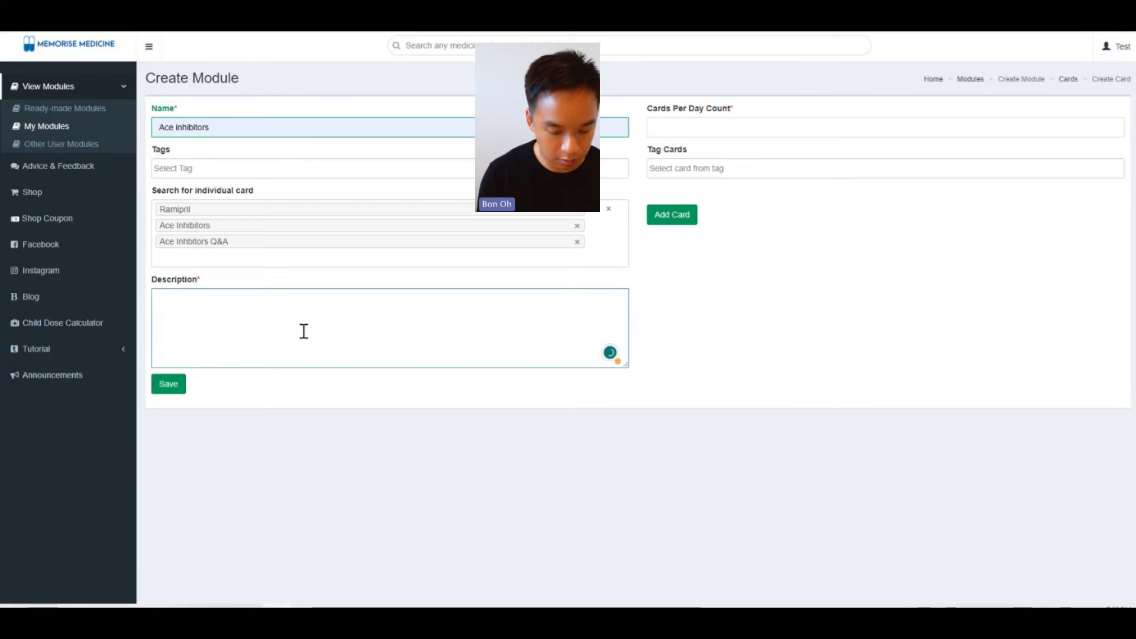
{"action": "type", "text": "all a"}
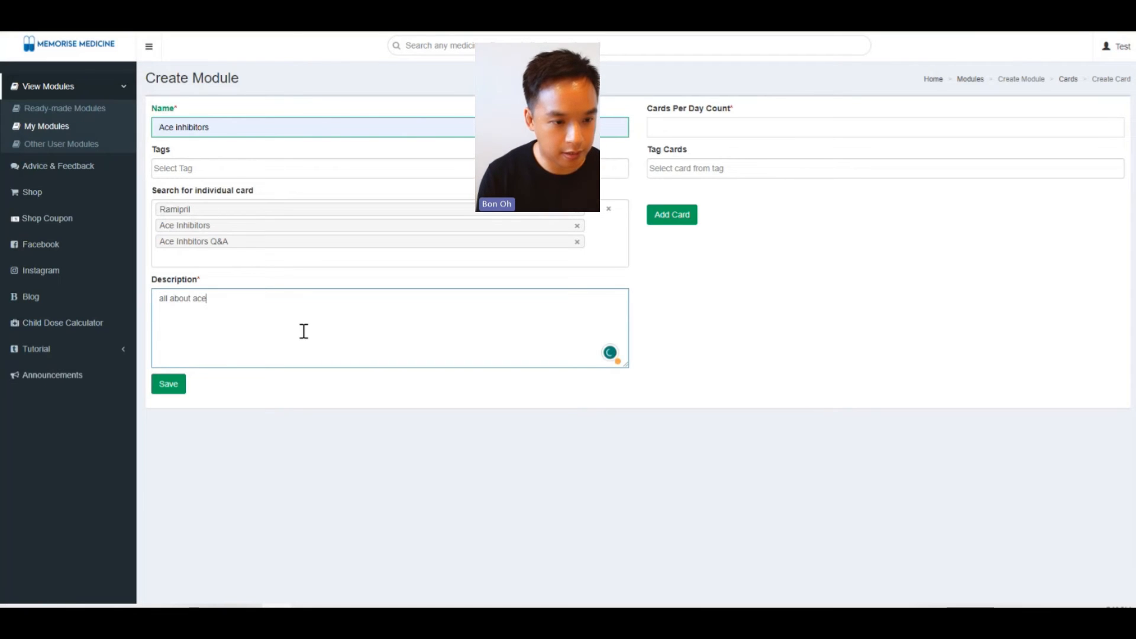
{"action": "type", "text": "bout ace"}
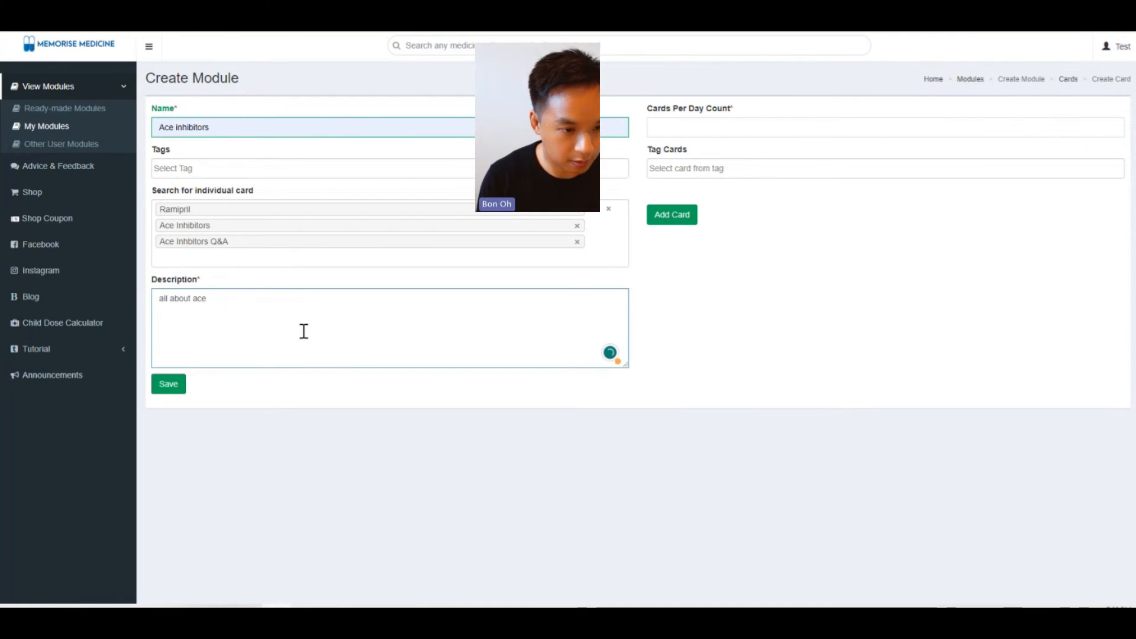
{"action": "type", "text": "i"}
{"action": "left_click", "coordinate": [172, 391]}
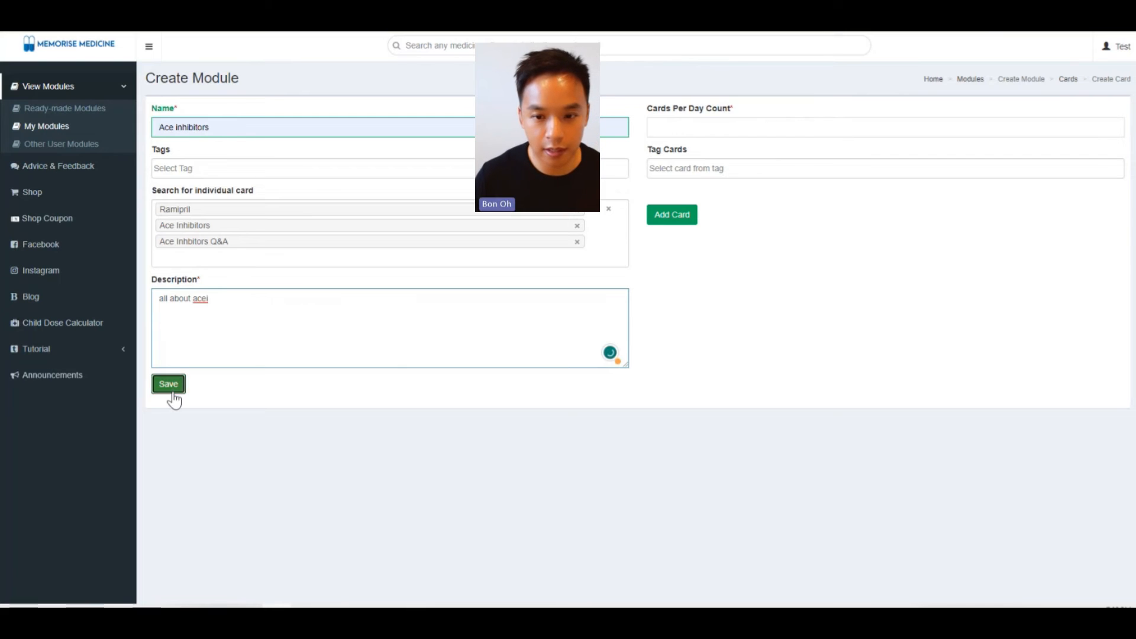
Set the cards per day count to 3 and save the Ace inhibitors module
{"action": "left_click", "coordinate": [679, 128]}
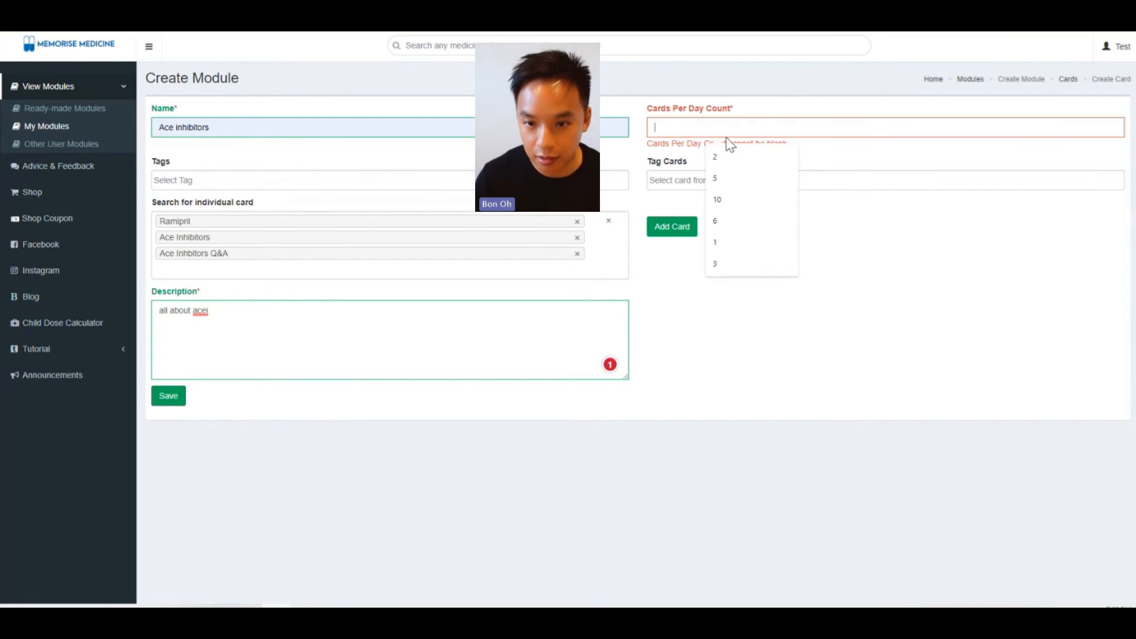
{"action": "type", "text": "3"}
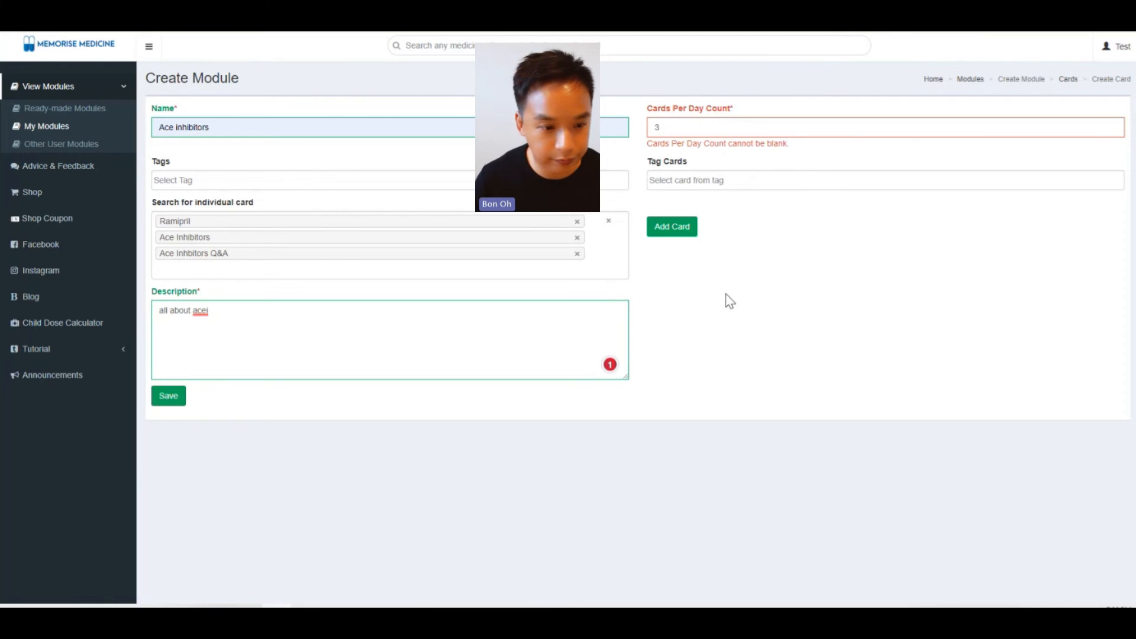
{"action": "left_click", "coordinate": [171, 386]}
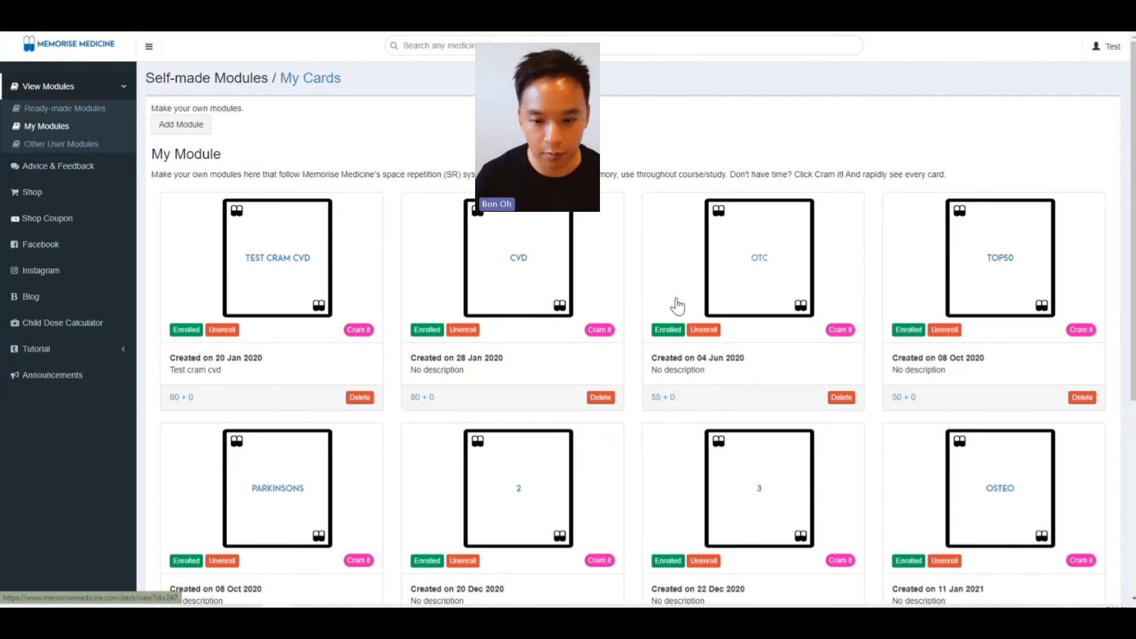
Open the new Ace inhibitors module from the self-made modules and begin studying it
{"action": "scroll", "coordinate": [717, 322], "scroll_direction": "down", "scroll_amount": 5}
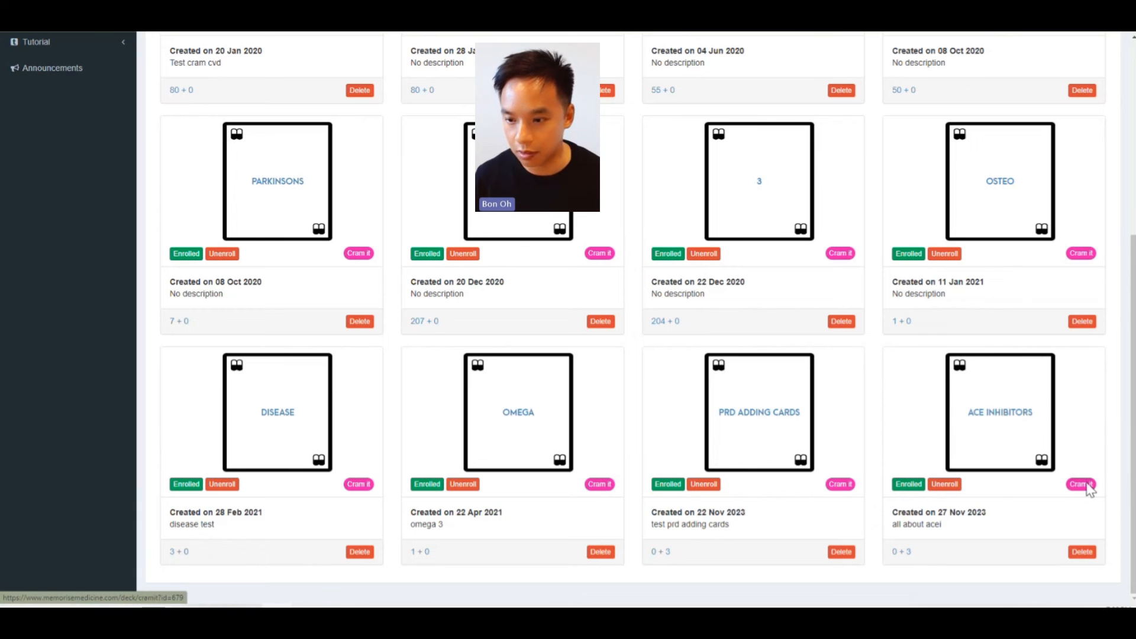
{"action": "left_click", "coordinate": [949, 448]}
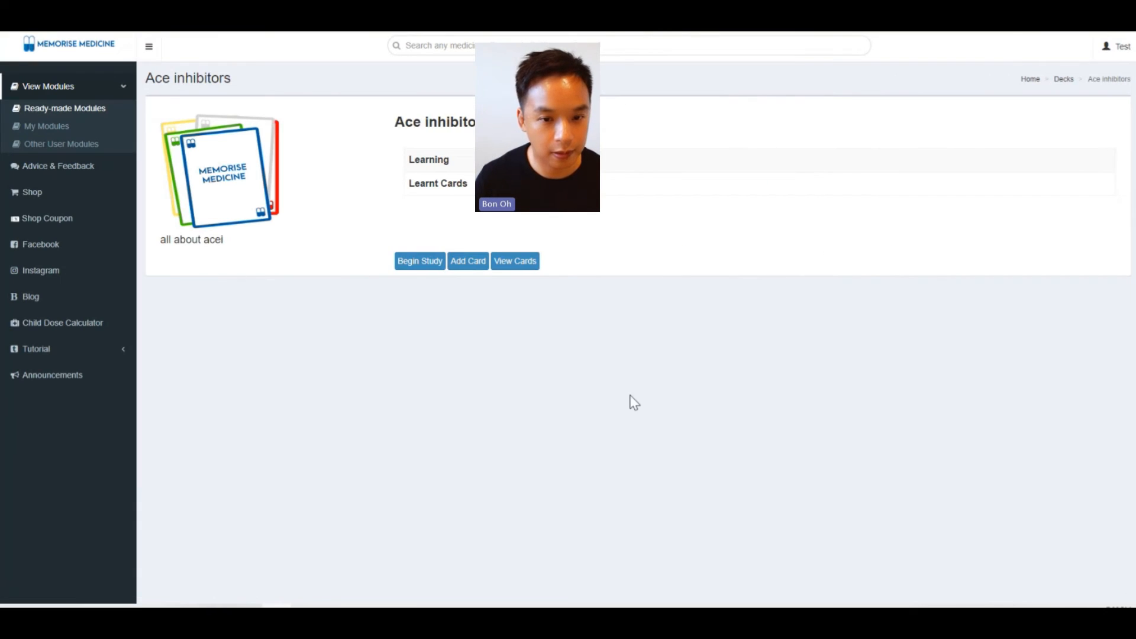
{"action": "left_click", "coordinate": [432, 261]}
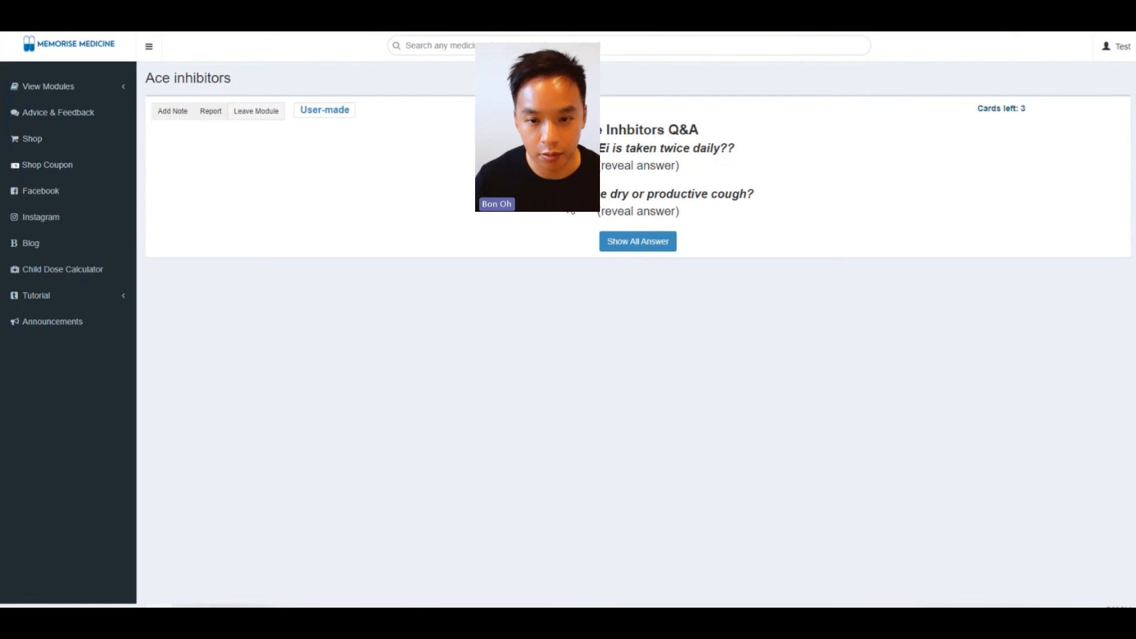
Reveal both answers on the Ace Inhbitors Q&A card and rate the card Easy
{"action": "left_click", "coordinate": [647, 169]}
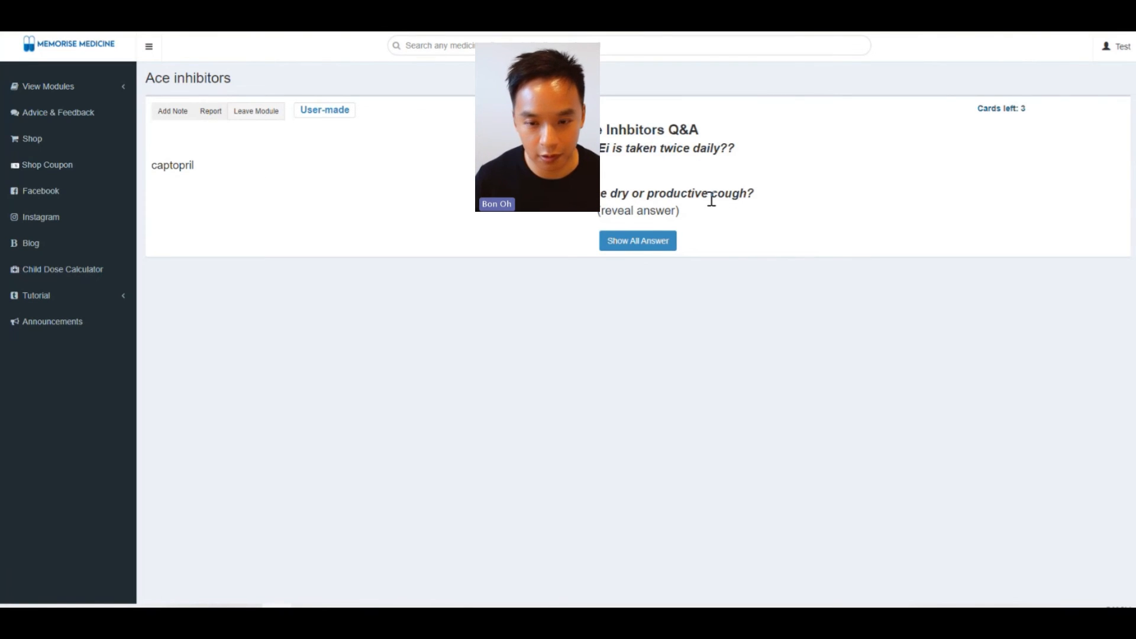
{"action": "left_click", "coordinate": [640, 213]}
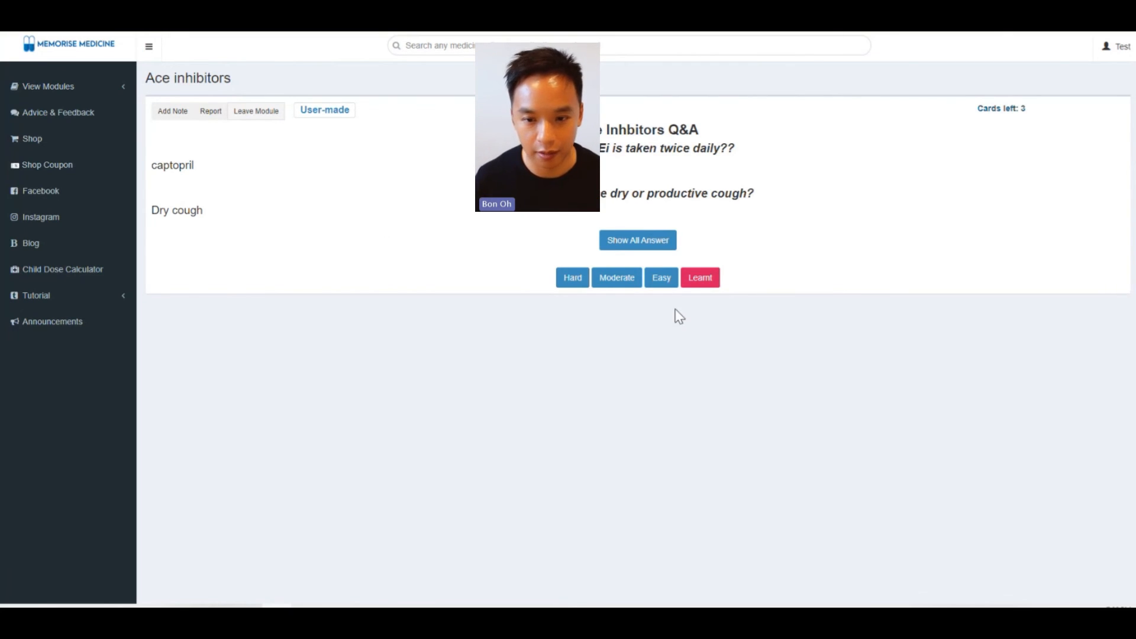
{"action": "left_click", "coordinate": [666, 279]}
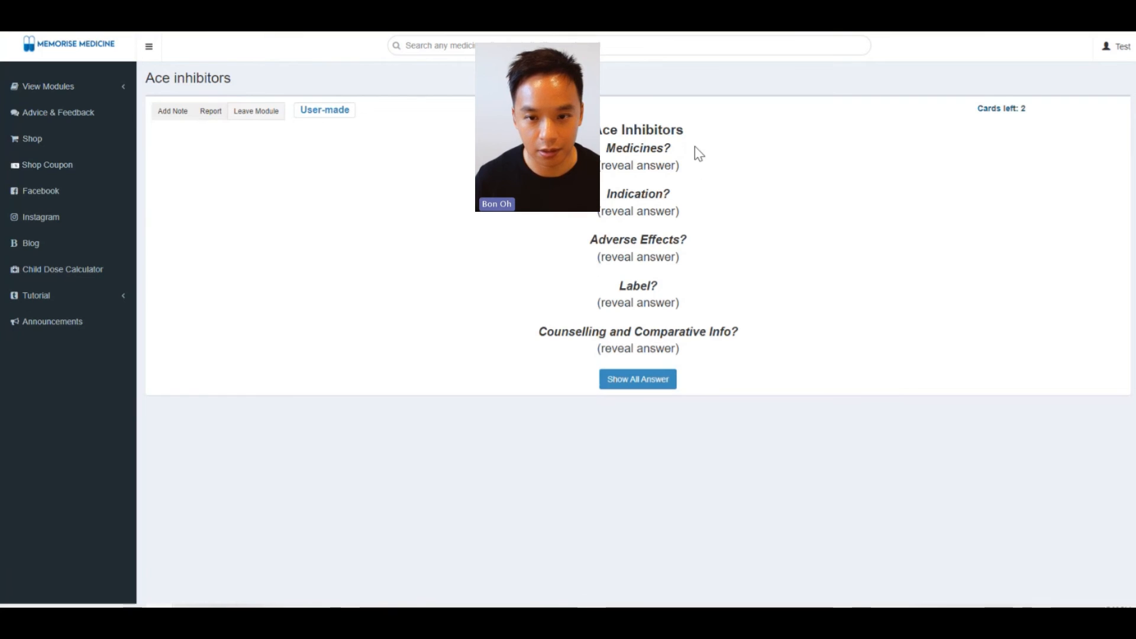
Reveal the medicines answer and all remaining answers on the Ace Inhibitors class card, and rate it Easy
{"action": "left_click", "coordinate": [627, 168]}
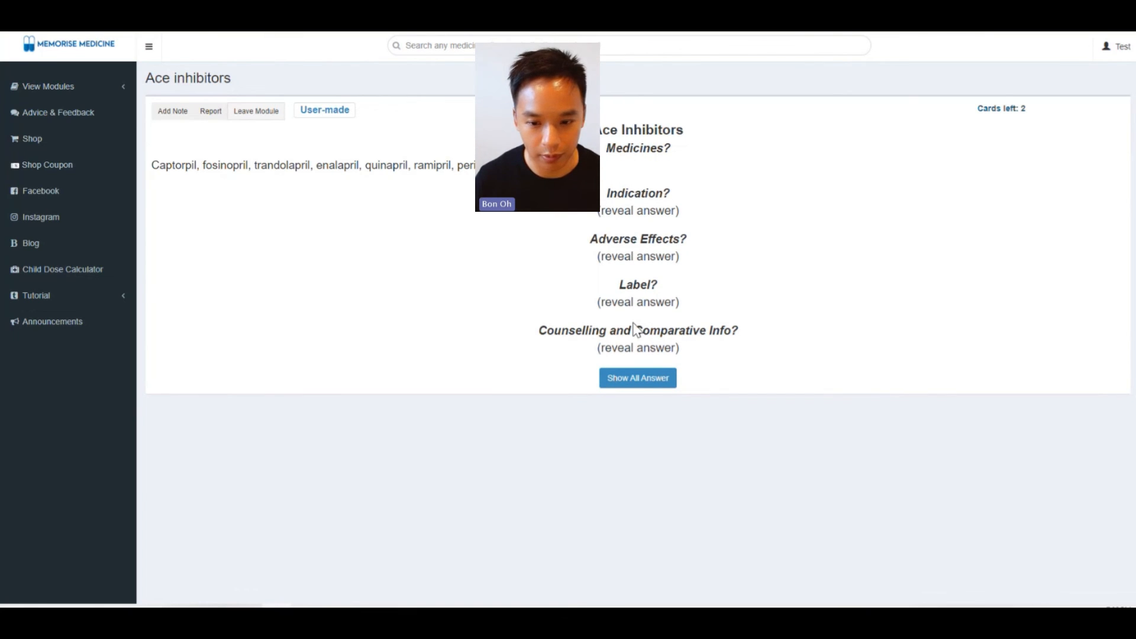
{"action": "left_click", "coordinate": [651, 380]}
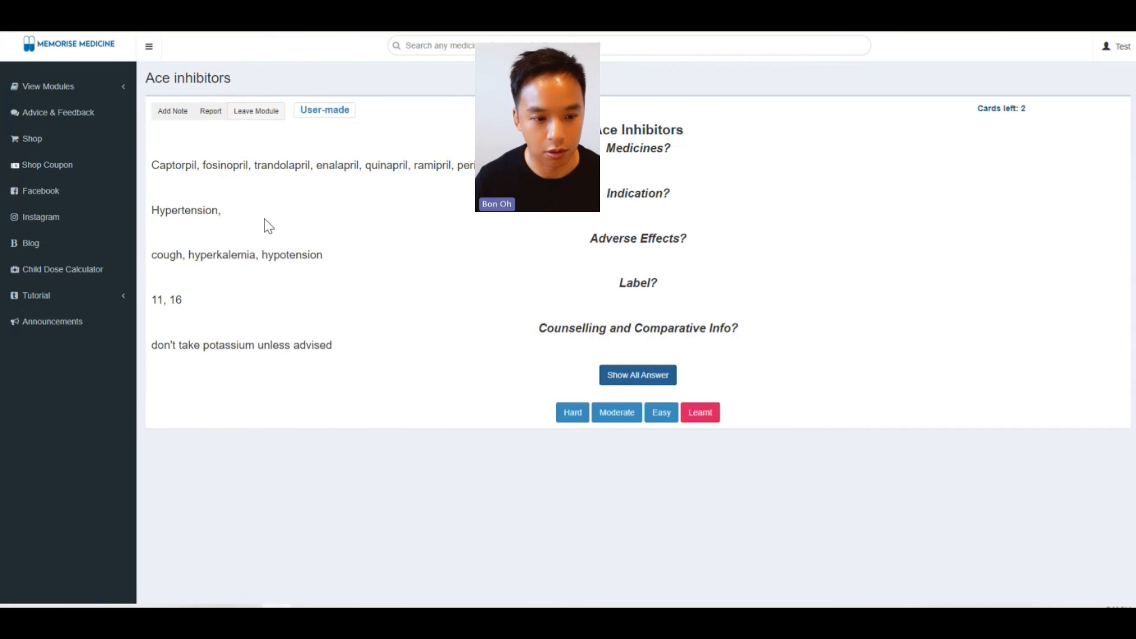
{"action": "left_click", "coordinate": [672, 416]}
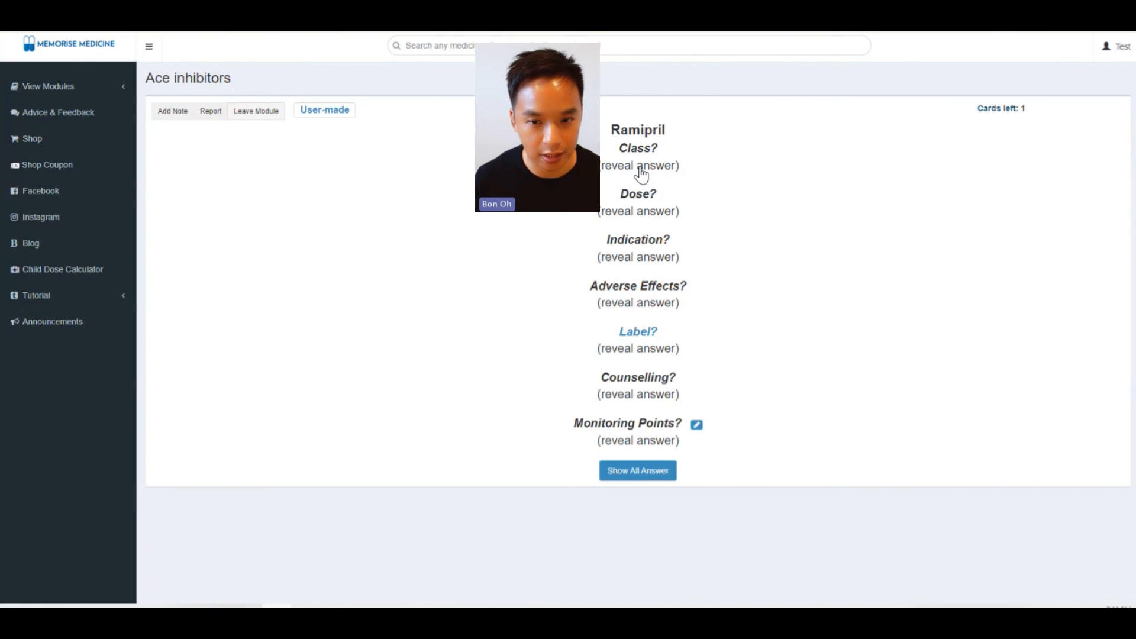
Reveal the Ramipril card's class, dose, indication, adverse effects and label answers, and consult the Cautionary and Advisory Labels Table
{"action": "left_click", "coordinate": [641, 172]}
{"action": "left_click", "coordinate": [659, 213]}
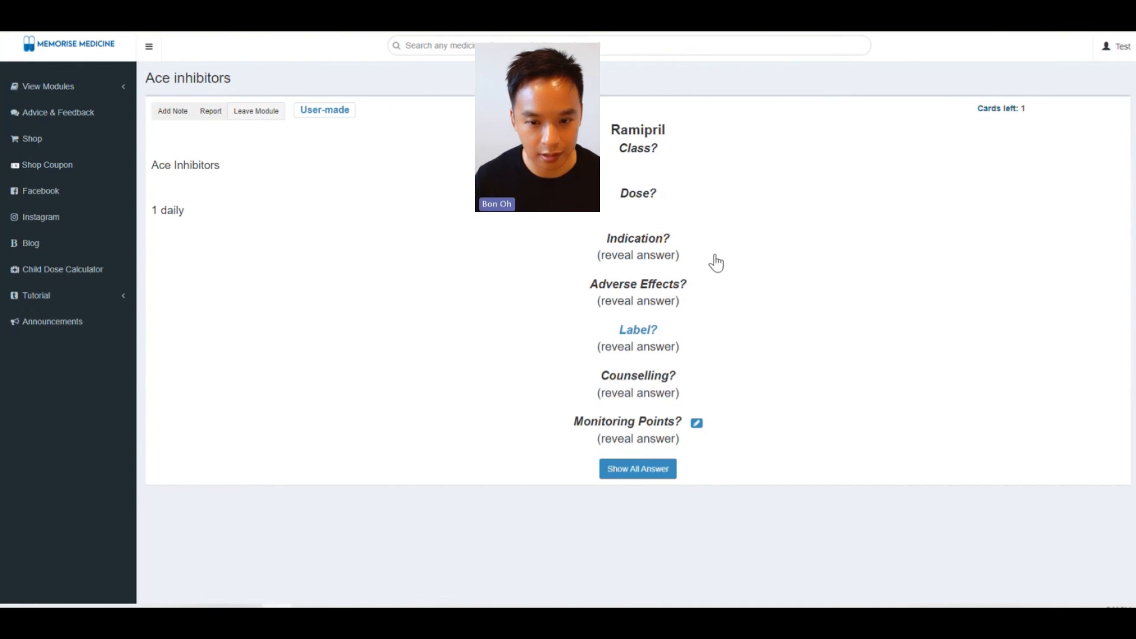
{"action": "left_click", "coordinate": [652, 261]}
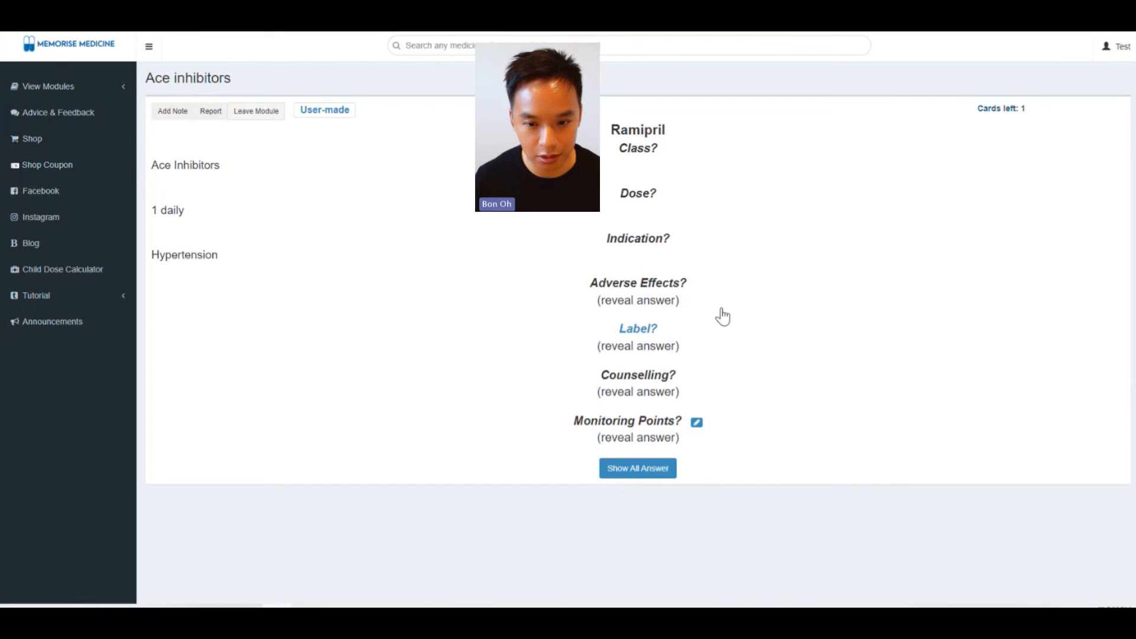
{"action": "left_click", "coordinate": [651, 301]}
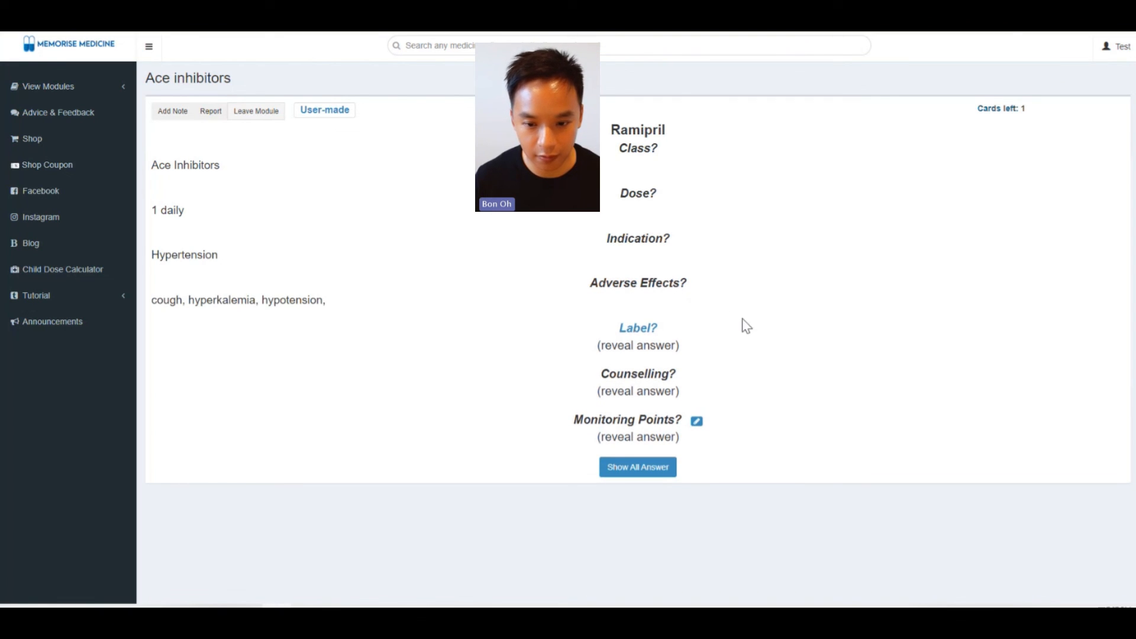
{"action": "left_click", "coordinate": [685, 361]}
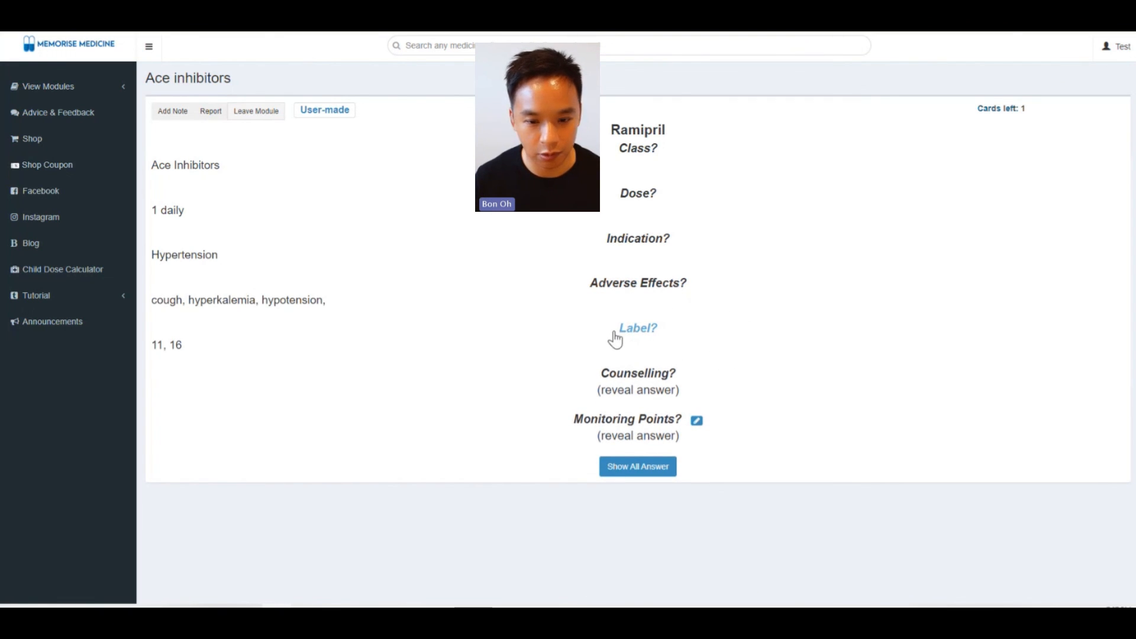
{"action": "left_click", "coordinate": [644, 337]}
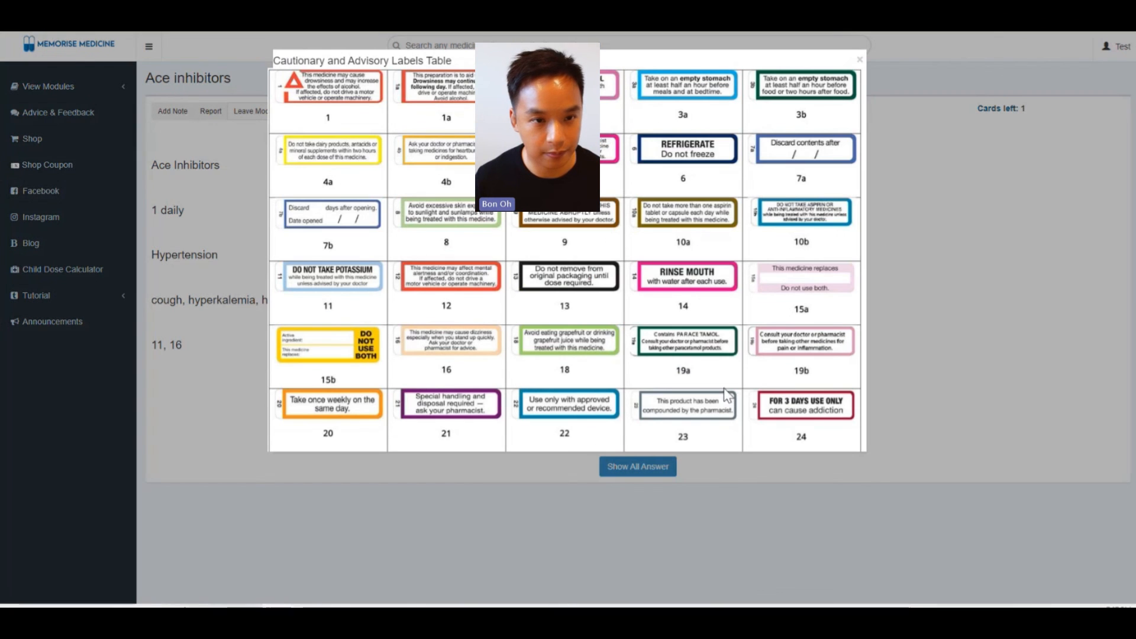
{"action": "left_click", "coordinate": [860, 61]}
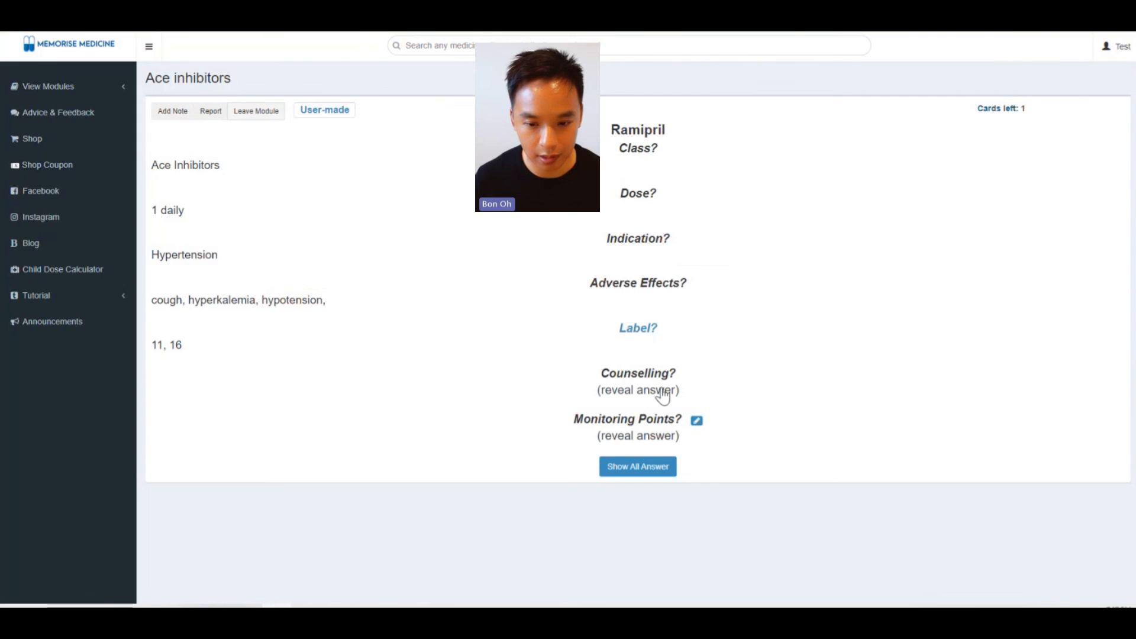
Reveal the Ramipril card's counselling and monitoring points answers and rate the card Easy
{"action": "left_click", "coordinate": [662, 391]}
{"action": "left_click", "coordinate": [651, 436]}
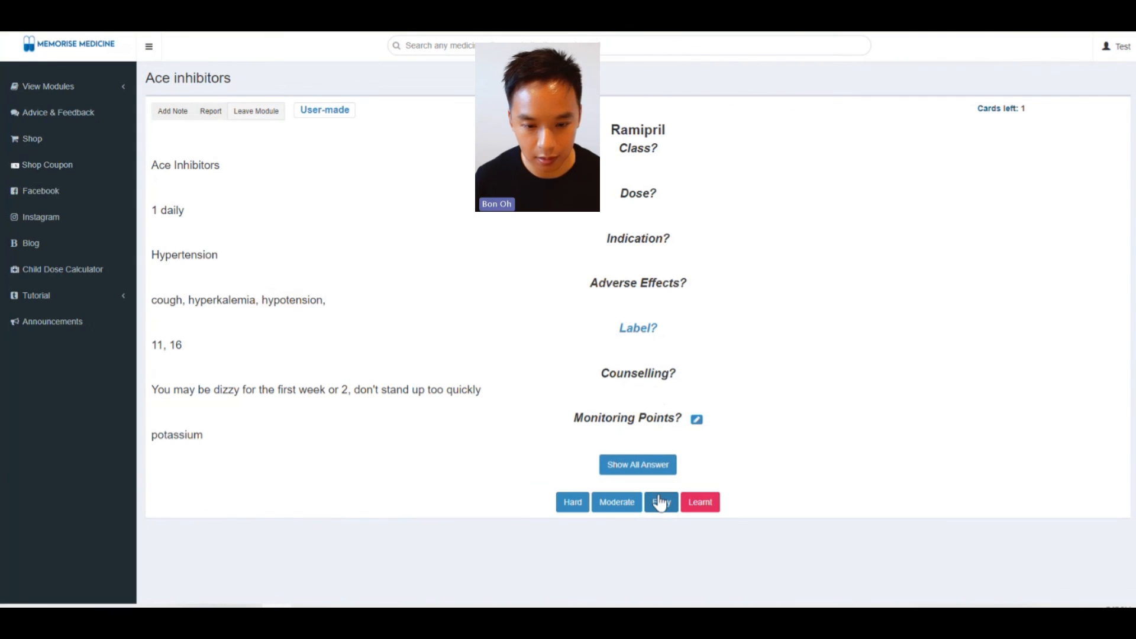
{"action": "left_click", "coordinate": [661, 503]}
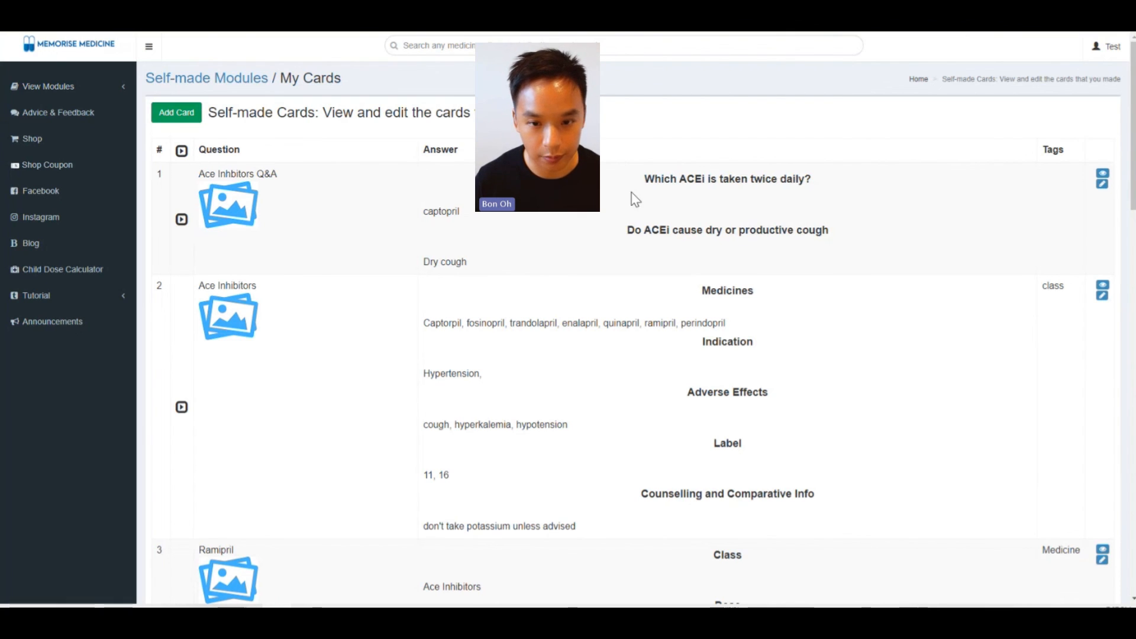
Expand the Ace Inhbitors Q&A card in the self-made cards list and open it for editing
{"action": "left_click", "coordinate": [182, 220]}
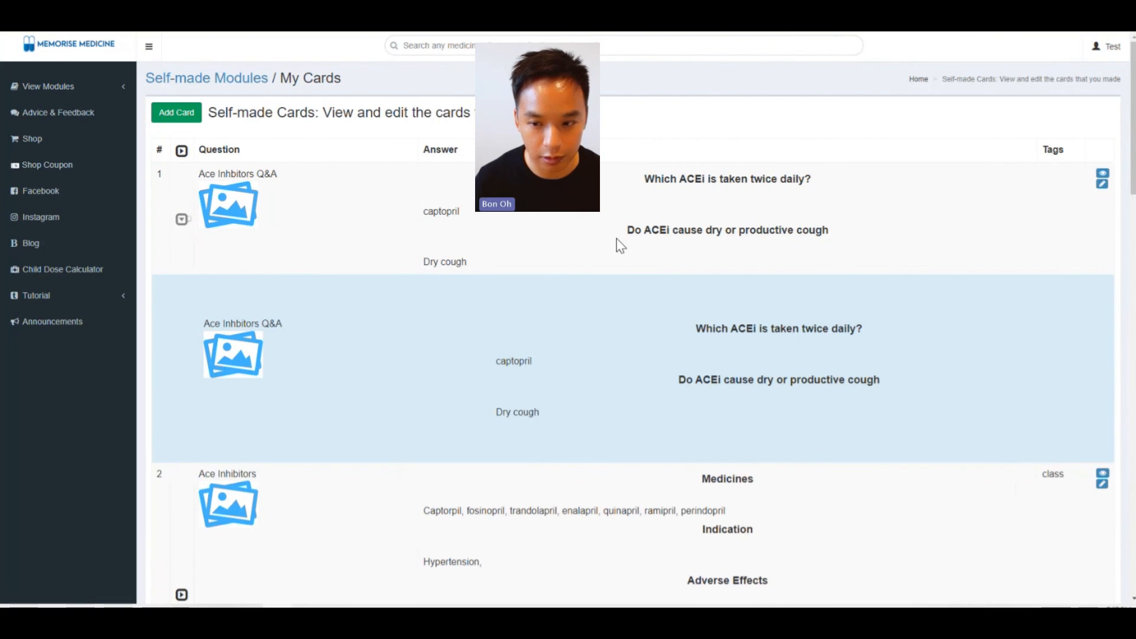
{"action": "left_click", "coordinate": [1102, 184]}
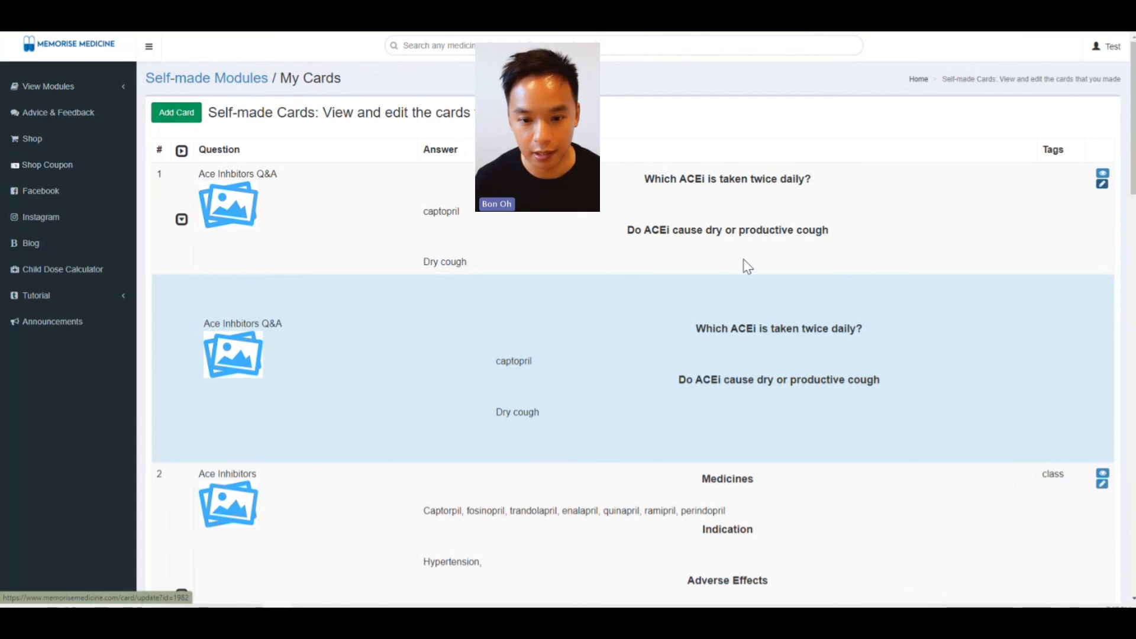